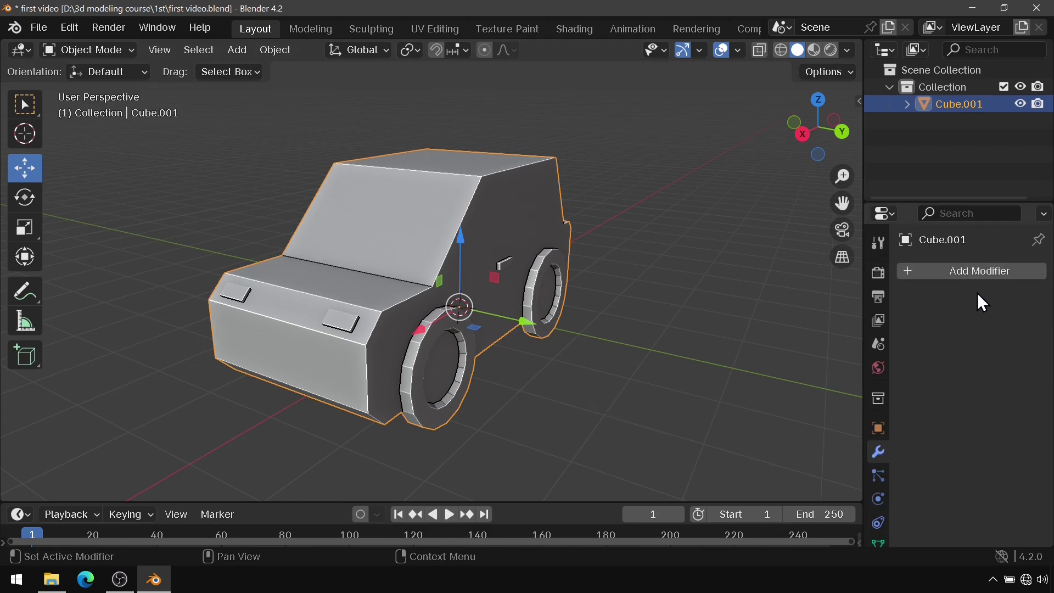
Zoom the view out and show the Add Modifier > Generate list for the car Cube.001
{"action": "left_click", "coordinate": [986, 269]}
{"action": "mouse_move", "coordinate": [911, 269]}
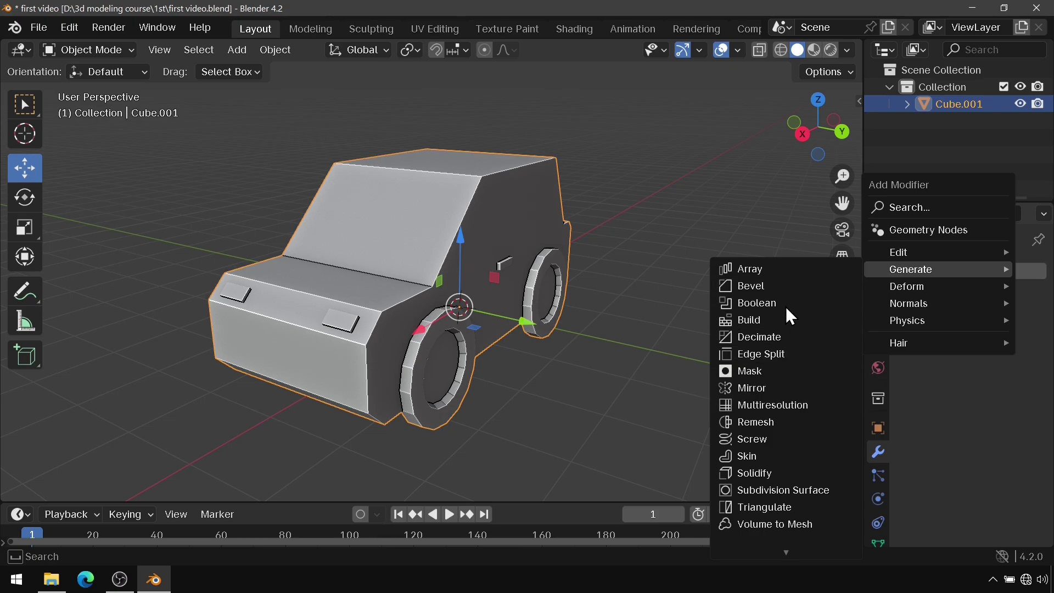
{"action": "scroll", "coordinate": [798, 391], "scroll_direction": "up", "scroll_amount": 8}
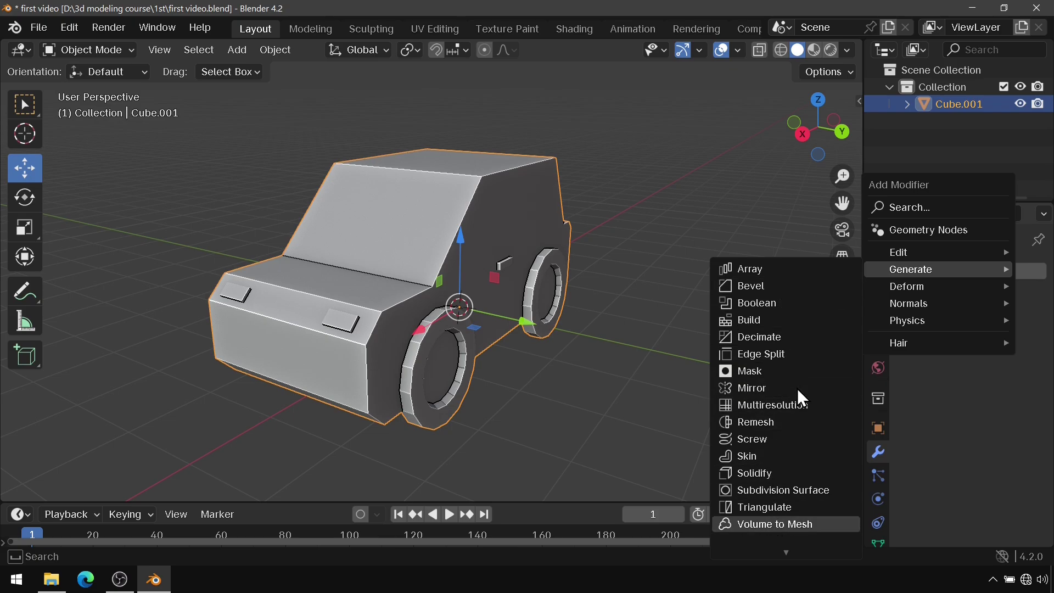
{"action": "scroll", "coordinate": [798, 391], "scroll_direction": "up", "scroll_amount": 5}
{"action": "scroll", "coordinate": [797, 387], "scroll_direction": "up", "scroll_amount": 1}
{"action": "scroll", "coordinate": [797, 388], "scroll_direction": "up", "scroll_amount": 6}
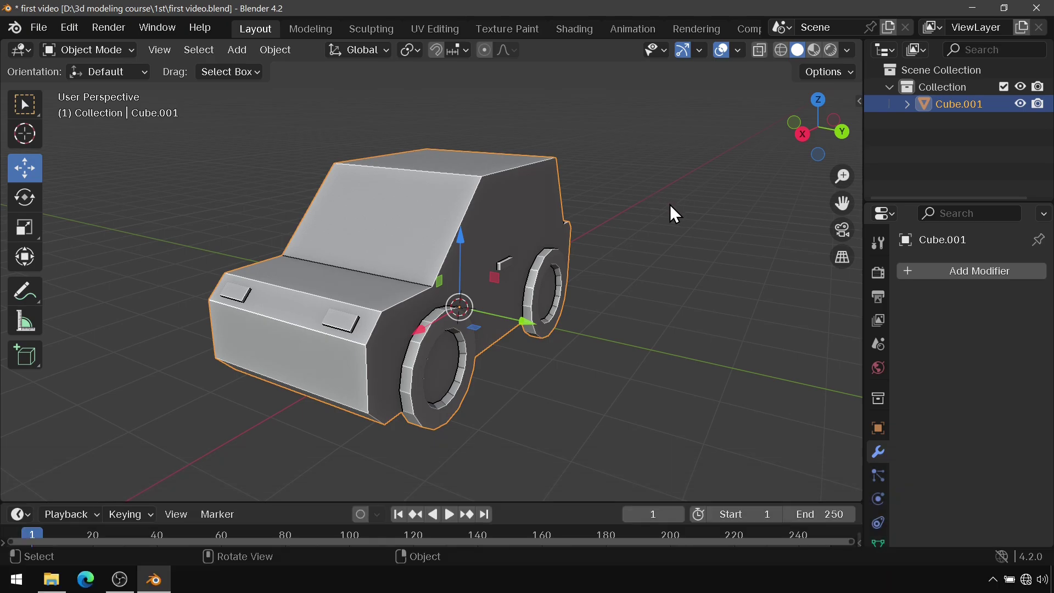
{"action": "scroll", "coordinate": [670, 204], "scroll_direction": "down", "scroll_amount": 4}
{"action": "scroll", "coordinate": [686, 242], "scroll_direction": "up", "scroll_amount": 1}
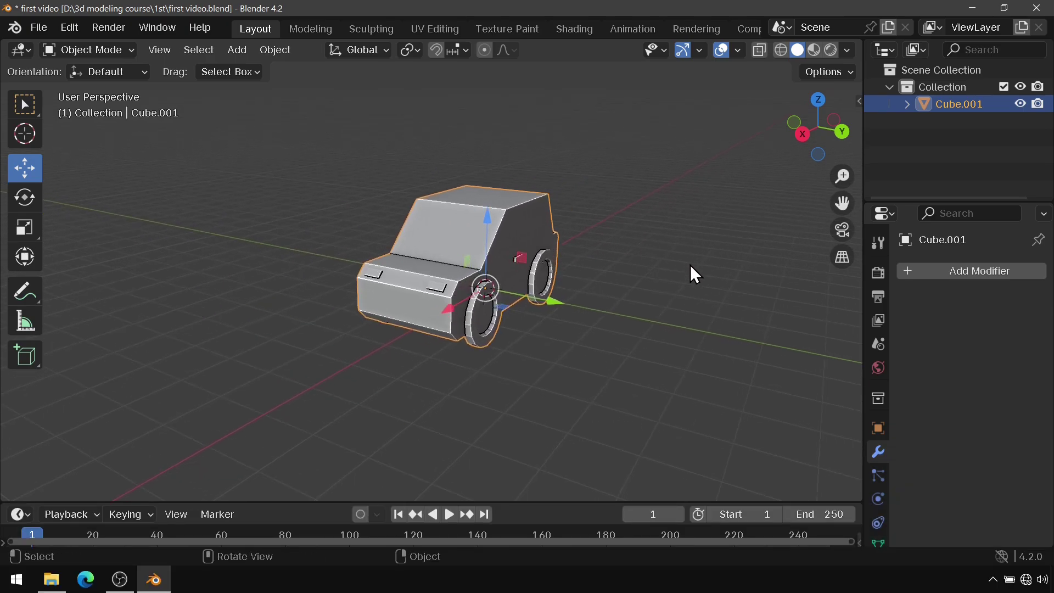
{"action": "left_click", "coordinate": [976, 265]}
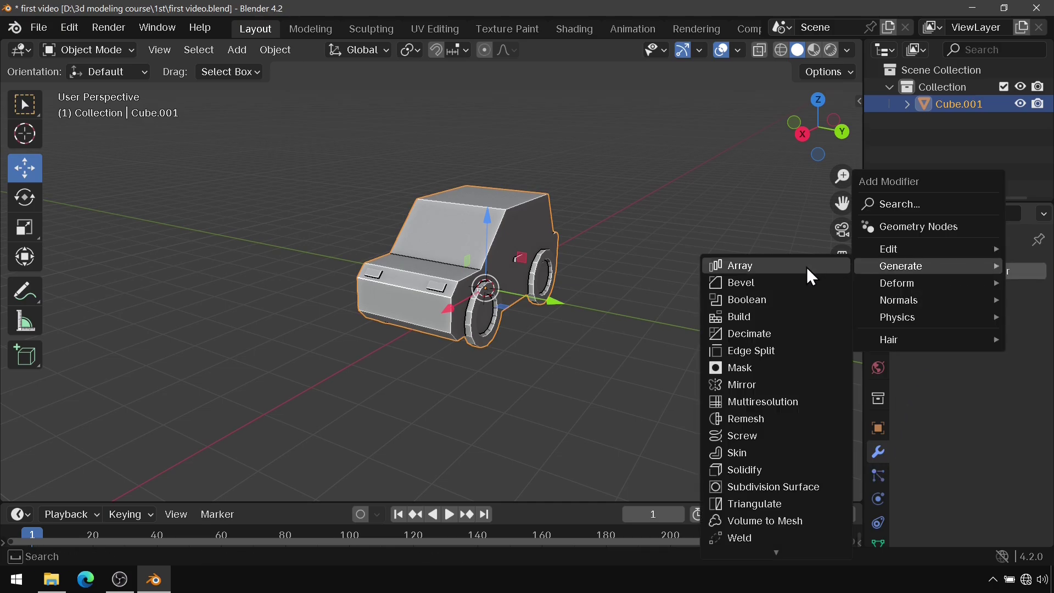
Add an Array modifier with Count 4 and Relative Offset Factor X 1.16
{"action": "left_click", "coordinate": [806, 267]}
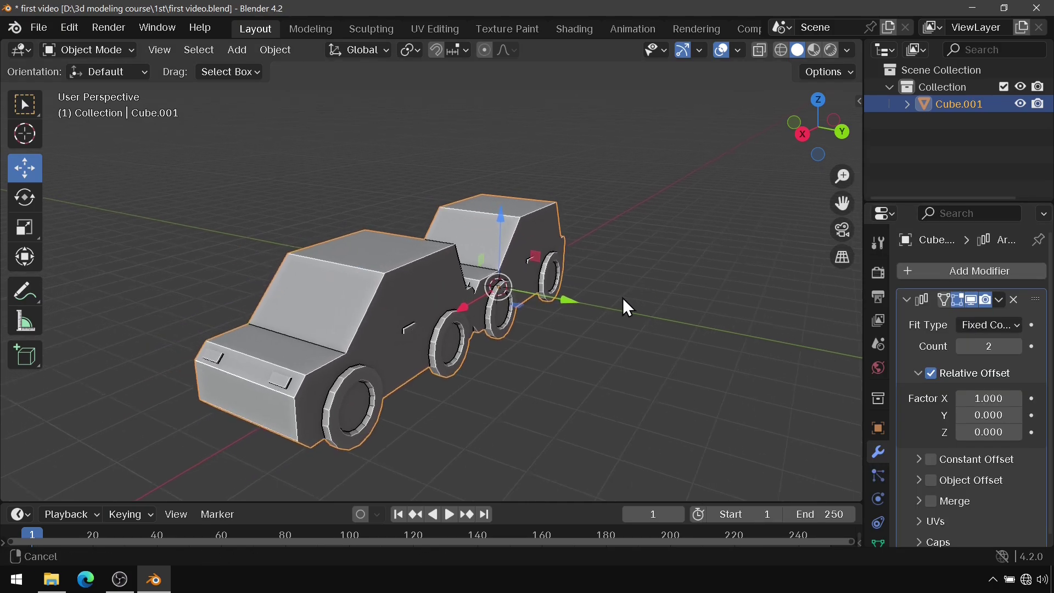
{"action": "mouse_move", "coordinate": [623, 298]}
{"action": "middle_mouse_down"}
{"action": "mouse_move", "coordinate": [532, 303]}
{"action": "mouse_move", "coordinate": [558, 285]}
{"action": "middle_mouse_up"}
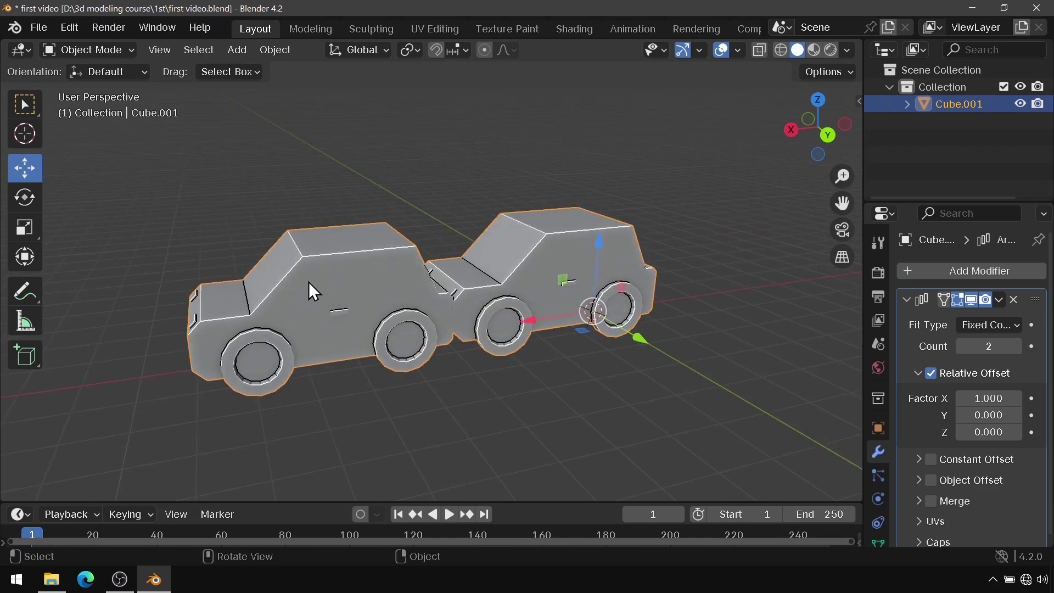
{"action": "scroll", "coordinate": [309, 282], "scroll_direction": "down", "scroll_amount": 2}
{"action": "scroll", "coordinate": [356, 305], "scroll_direction": "down", "scroll_amount": 1}
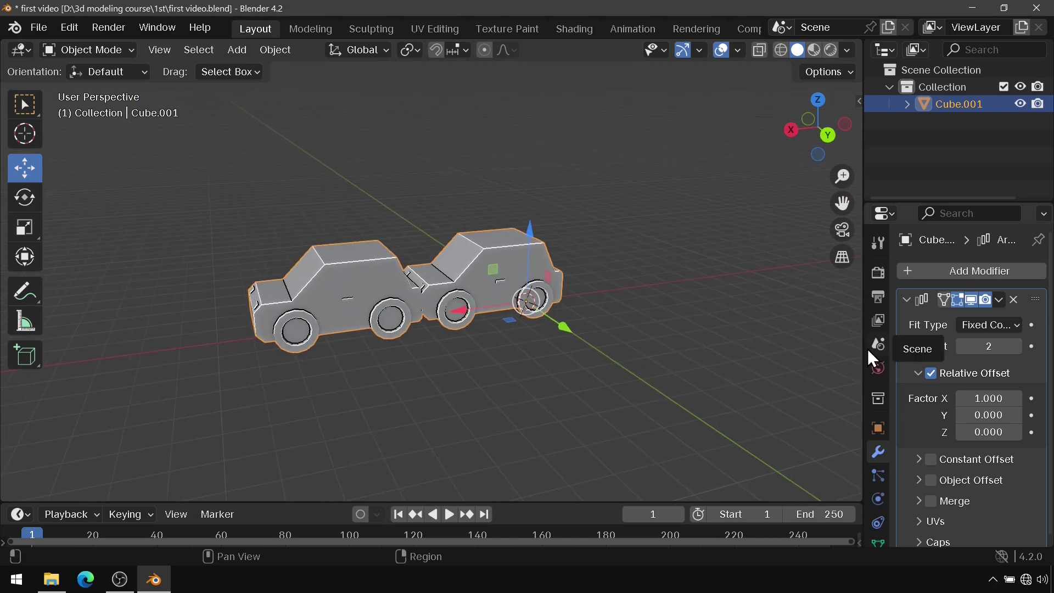
{"action": "left_click_drag", "start_coordinate": [865, 351], "coordinate": [784, 351]}
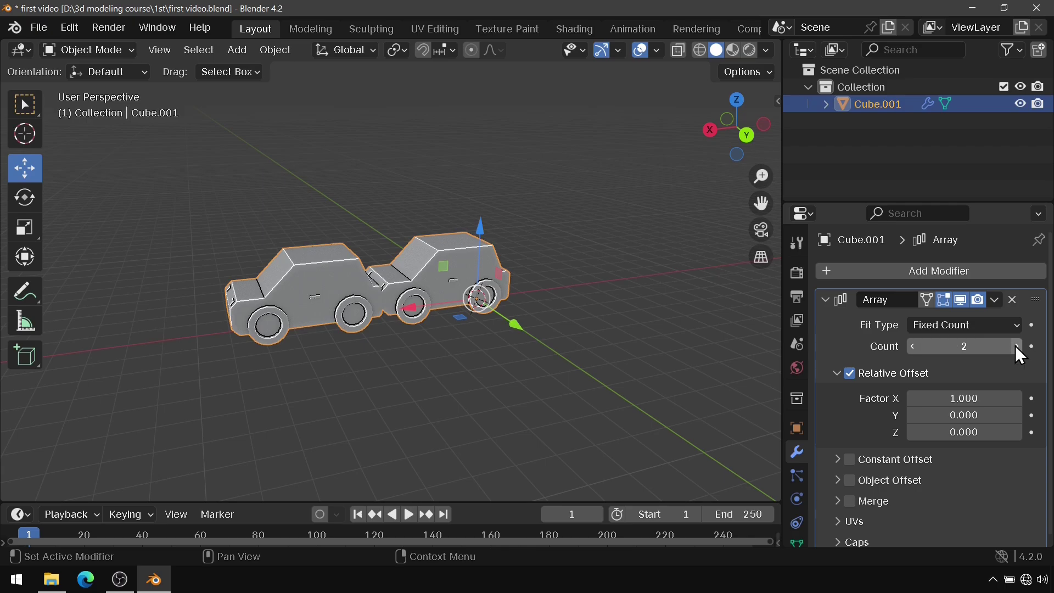
{"action": "left_click", "coordinate": [1017, 345]}
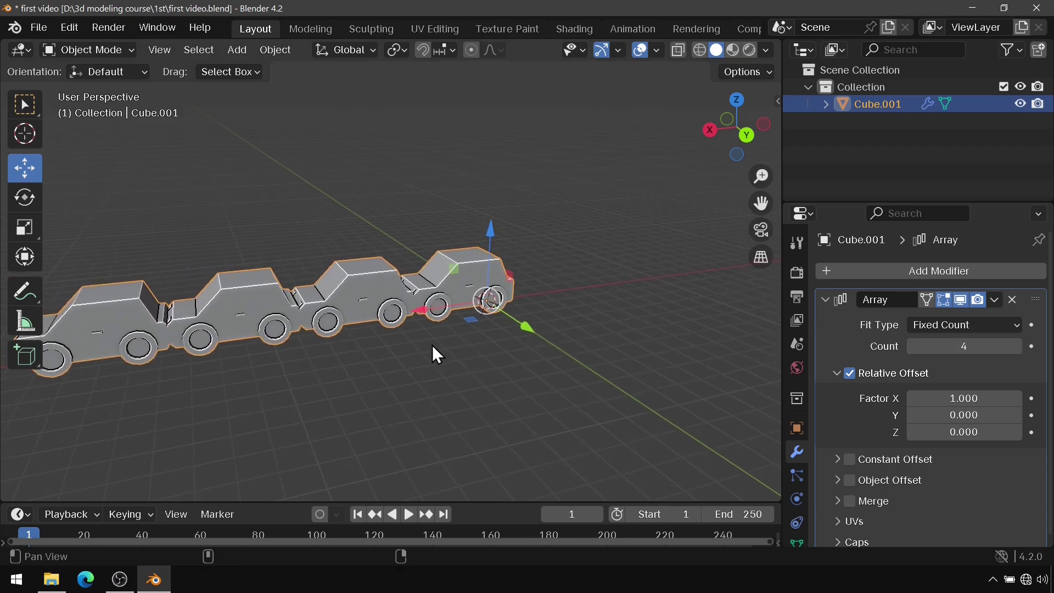
{"action": "middle_click_drag", "start_coordinate": [433, 347], "coordinate": [539, 324], "text": "shift"}
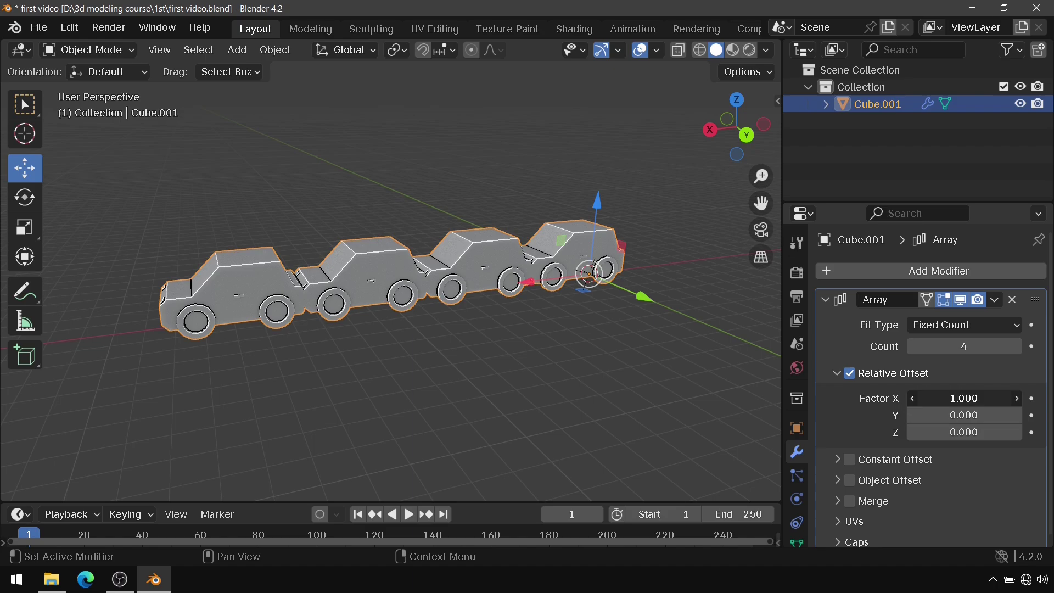
{"action": "left_click_drag", "start_coordinate": [963, 398], "coordinate": [966, 398]}
{"action": "scroll", "coordinate": [922, 390], "scroll_direction": "down", "scroll_amount": 1}
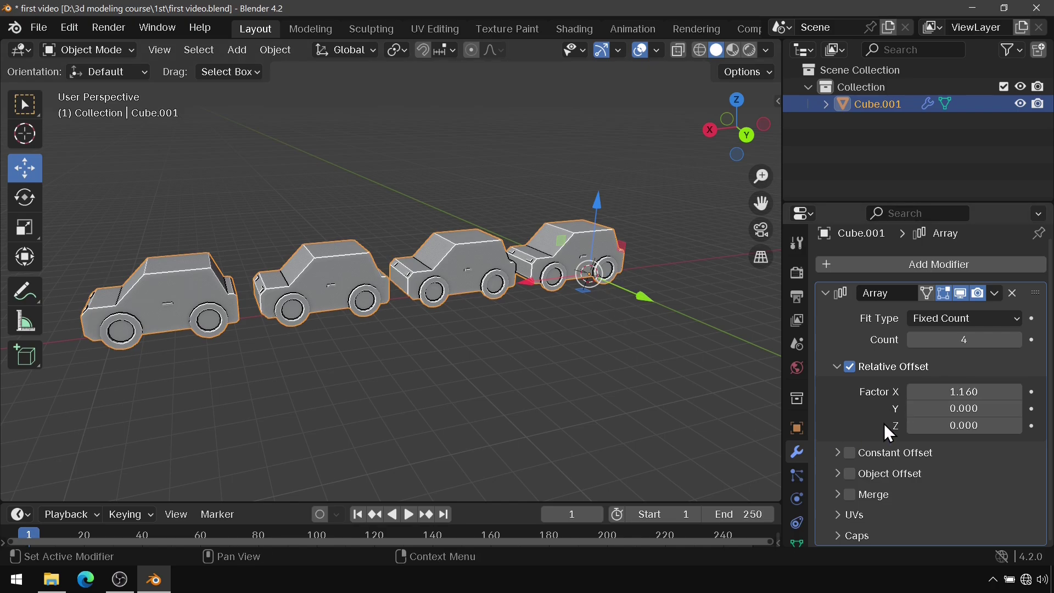
Drag the Array's relative offset factors to Y 0.970, Z 1.400 and X -0.820
{"action": "left_click_drag", "start_coordinate": [964, 409], "coordinate": [988, 409]}
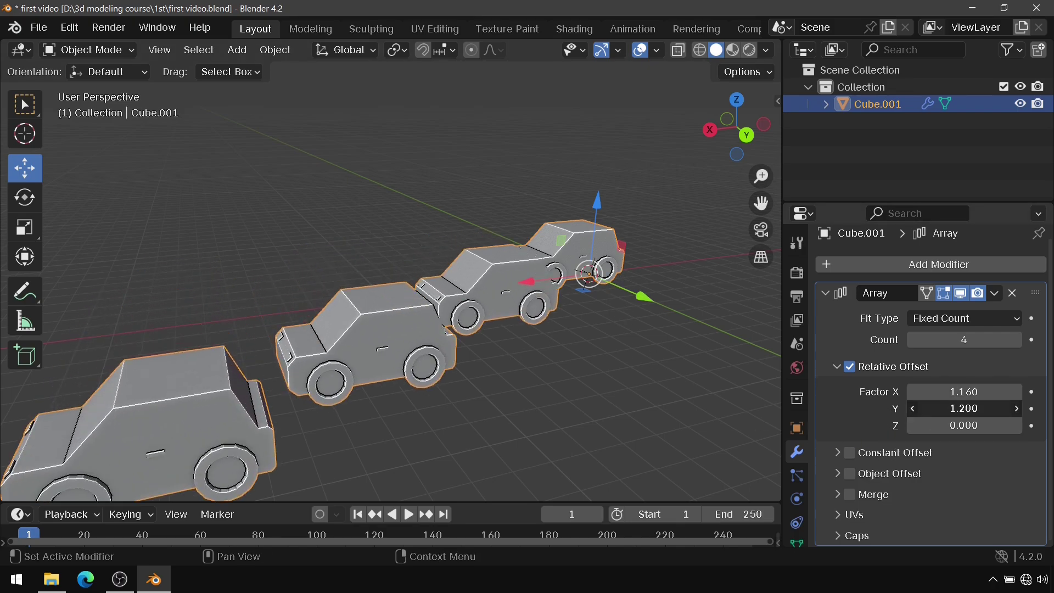
{"action": "scroll", "coordinate": [565, 357], "scroll_direction": "down", "scroll_amount": 4}
{"action": "middle_click_drag", "start_coordinate": [556, 301], "coordinate": [552, 360]}
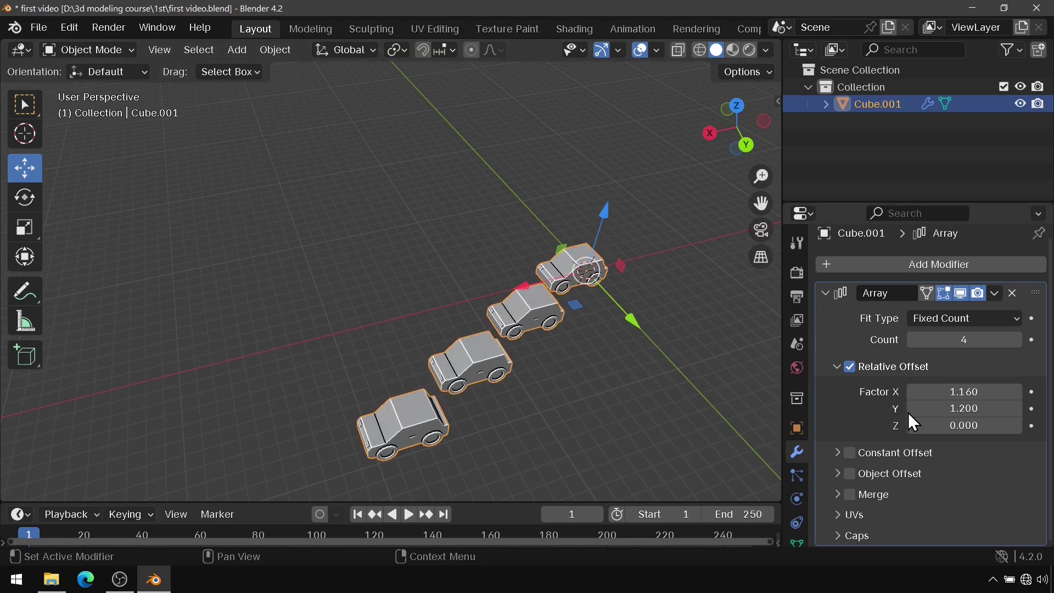
{"action": "left_click_drag", "start_coordinate": [914, 426], "coordinate": [966, 425]}
{"action": "middle_click_drag", "start_coordinate": [635, 390], "coordinate": [549, 330]}
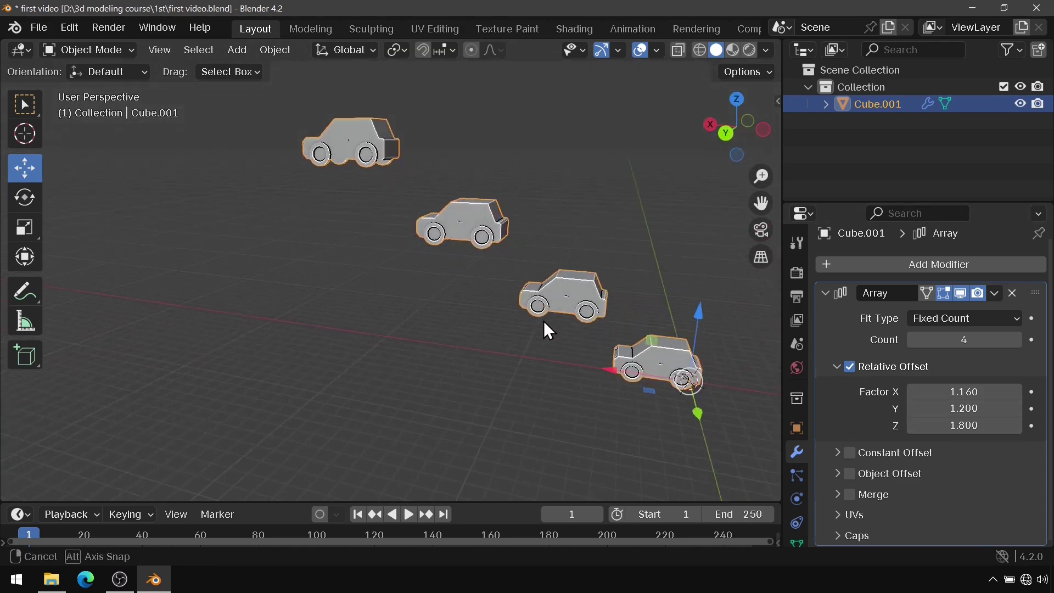
{"action": "mouse_move", "coordinate": [950, 425]}
{"action": "left_mouse_down"}
{"action": "mouse_move", "coordinate": [977, 425]}
{"action": "mouse_move", "coordinate": [933, 408]}
{"action": "mouse_move", "coordinate": [469, 380]}
{"action": "left_mouse_up"}
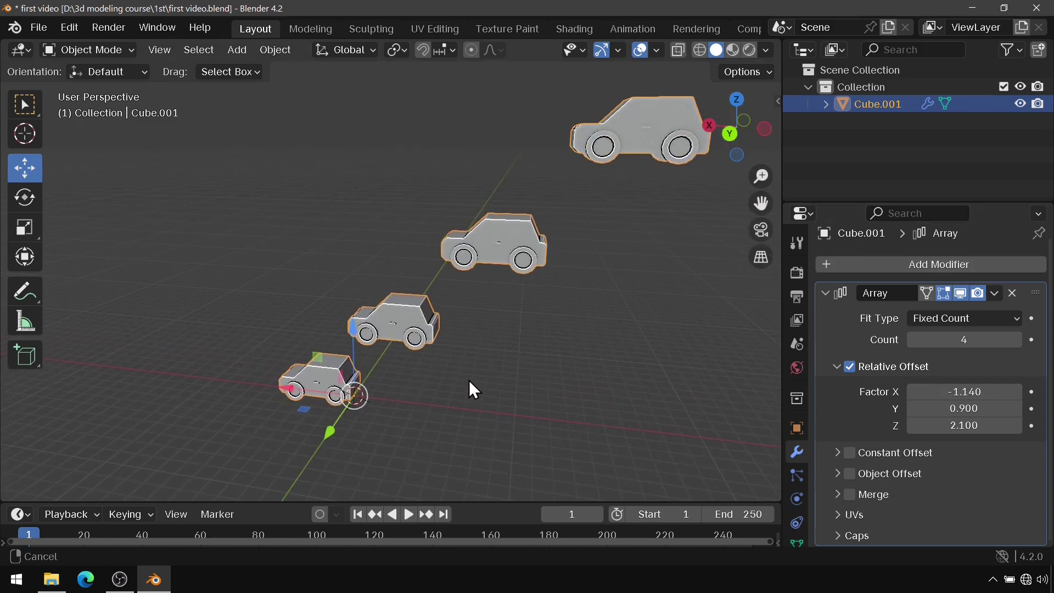
{"action": "middle_click_drag", "start_coordinate": [469, 380], "coordinate": [579, 382]}
{"action": "mouse_move", "coordinate": [982, 392]}
{"action": "left_mouse_down"}
{"action": "mouse_move", "coordinate": [1004, 392]}
{"action": "mouse_move", "coordinate": [977, 392]}
{"action": "mouse_move", "coordinate": [977, 409]}
{"action": "mouse_move", "coordinate": [878, 426]}
{"action": "left_mouse_up"}
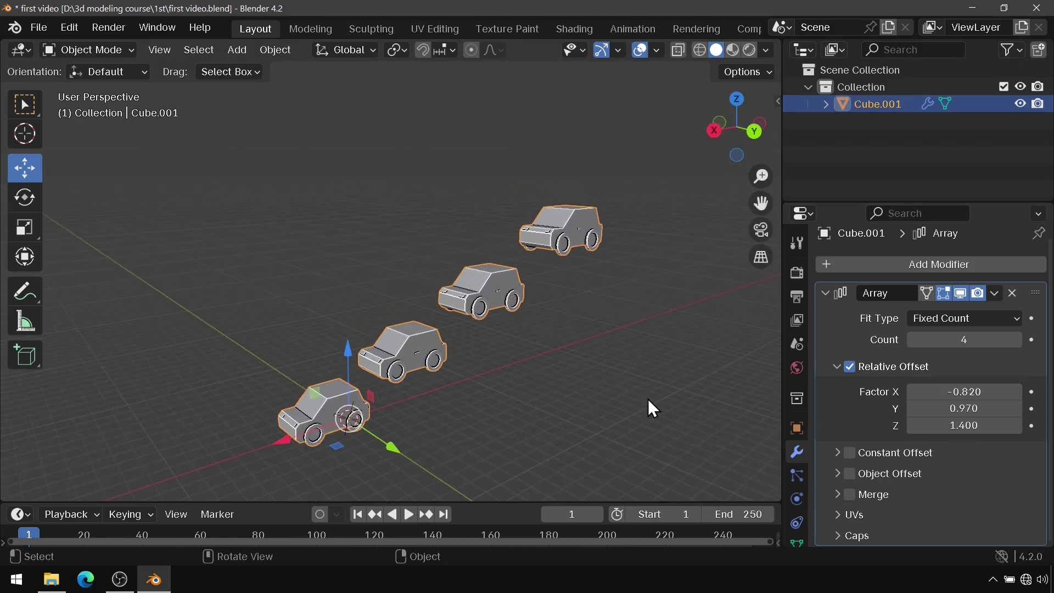
{"action": "mouse_move", "coordinate": [654, 409]}
{"action": "middle_mouse_down", "text": "shift"}
{"action": "mouse_move", "coordinate": [565, 353]}
{"action": "mouse_move", "coordinate": [625, 371]}
{"action": "middle_mouse_up", "text": "shift"}
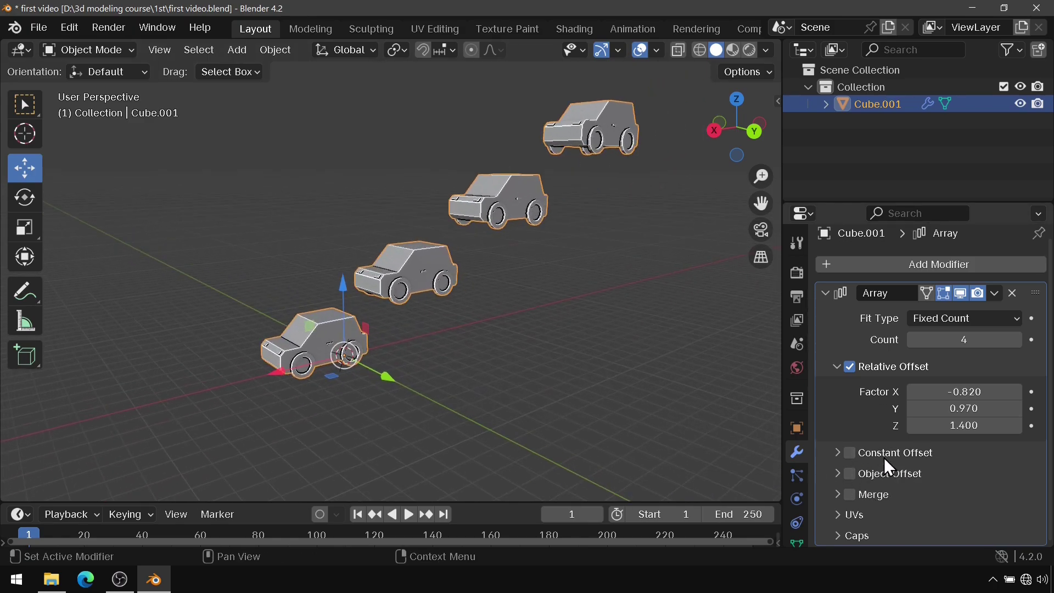
{"action": "mouse_move", "coordinate": [569, 223]}
{"action": "middle_mouse_down"}
{"action": "mouse_move", "coordinate": [487, 258]}
{"action": "mouse_move", "coordinate": [475, 289]}
{"action": "mouse_move", "coordinate": [510, 294]}
{"action": "mouse_move", "coordinate": [508, 281]}
{"action": "middle_mouse_up"}
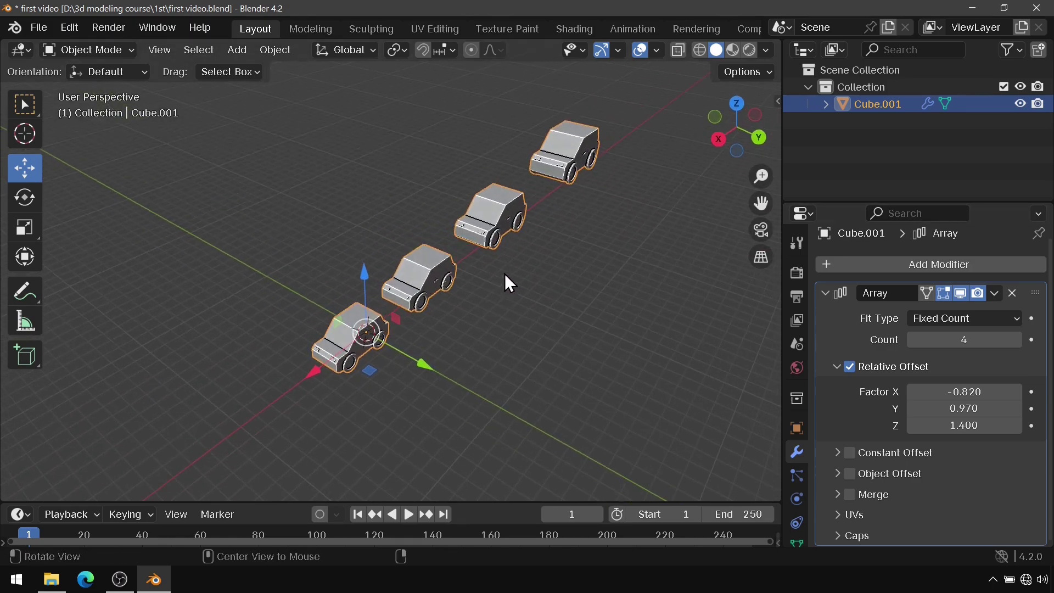
Add a Plane object at the origin
{"action": "key", "text": "shift+a"}
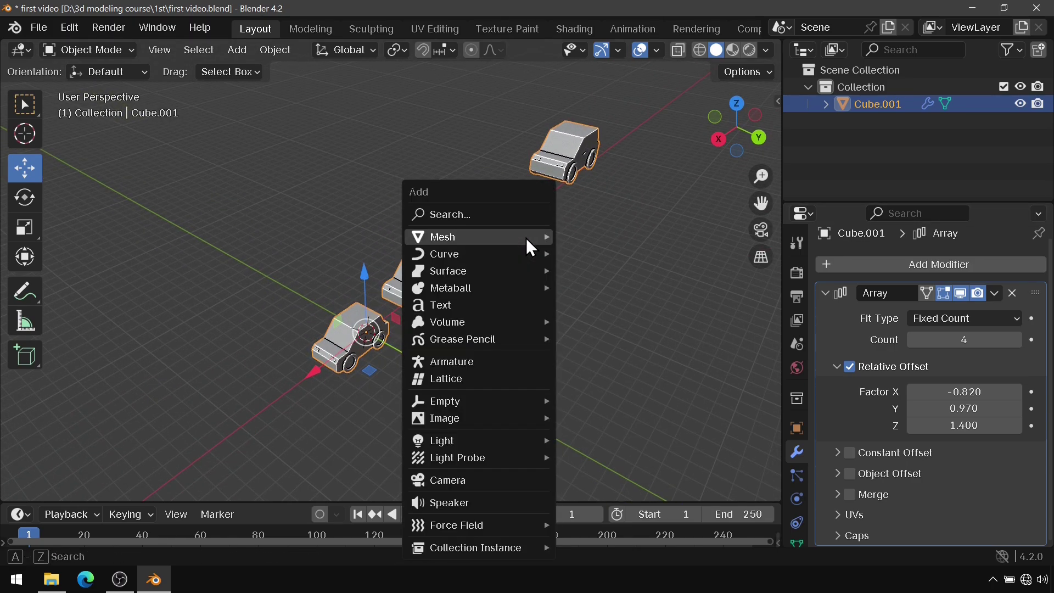
{"action": "left_click", "coordinate": [619, 243]}
{"action": "scroll", "coordinate": [472, 310], "scroll_direction": "up", "scroll_amount": 1}
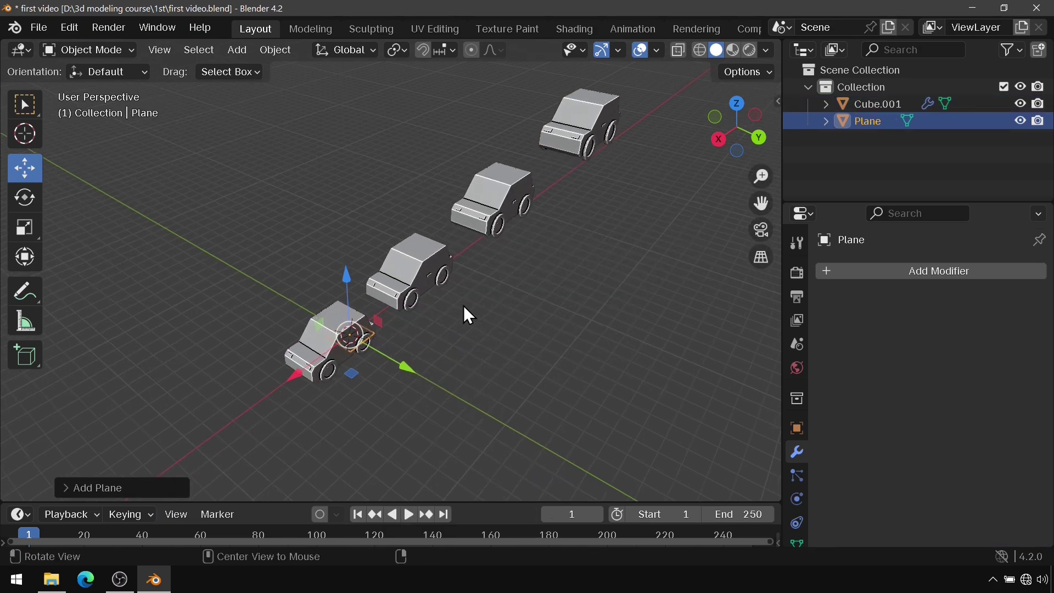
{"action": "middle_click_drag", "start_coordinate": [441, 358], "coordinate": [346, 319]}
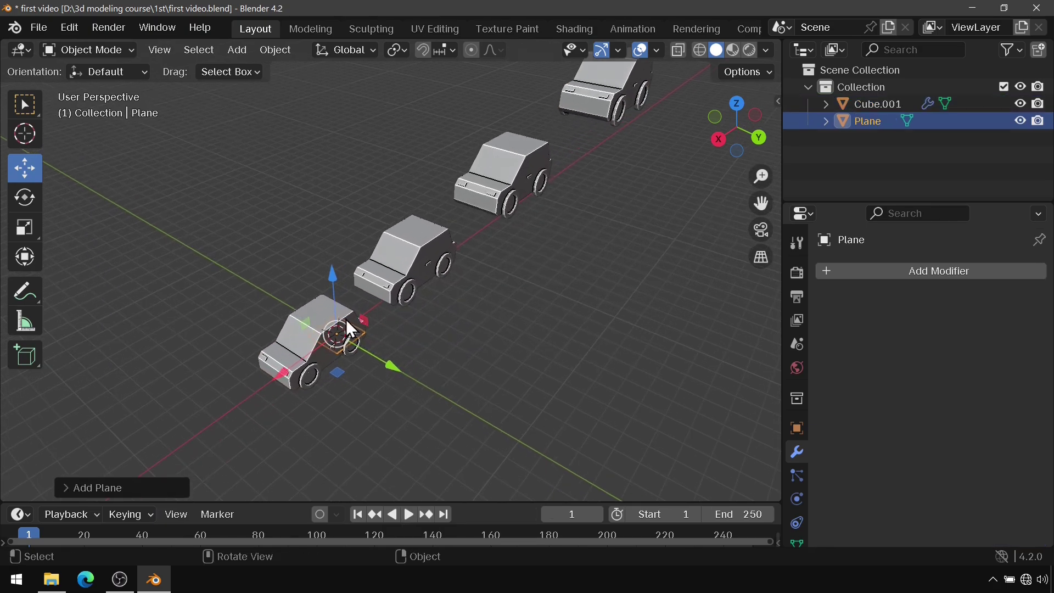
Enable the car array's Object Offset using Plane, then select the Plane
{"action": "left_click", "coordinate": [328, 301]}
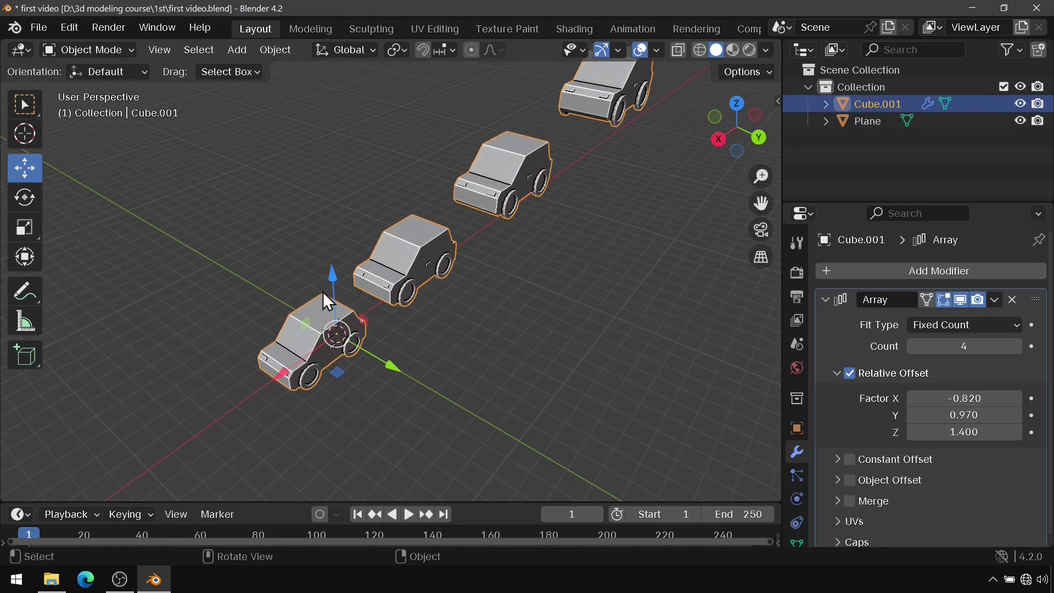
{"action": "left_click", "coordinate": [851, 479]}
{"action": "scroll", "coordinate": [951, 455], "scroll_direction": "down", "scroll_amount": 2}
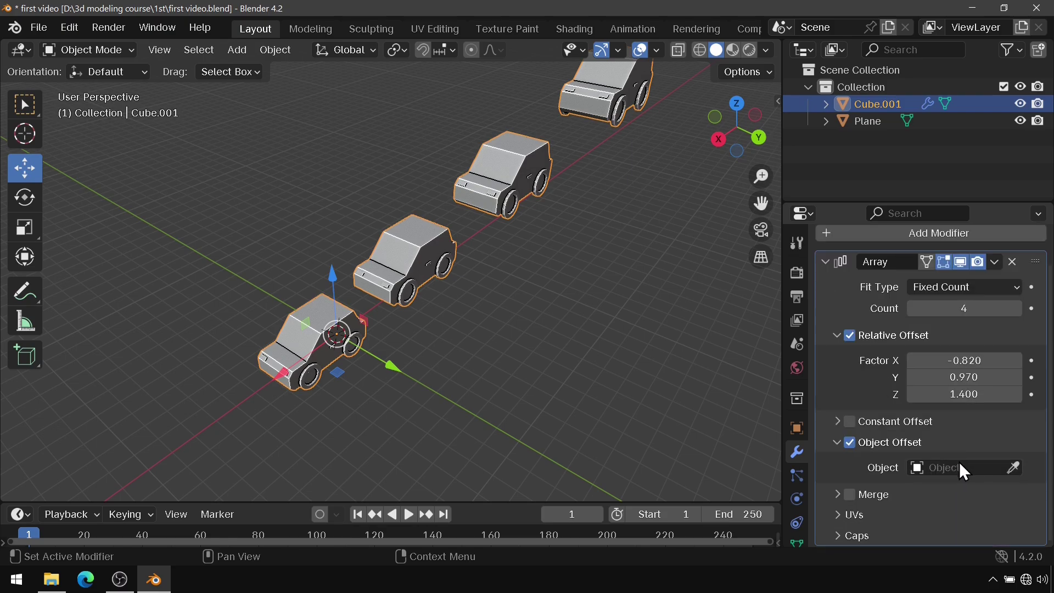
{"action": "left_click", "coordinate": [962, 467]}
{"action": "left_click", "coordinate": [895, 291]}
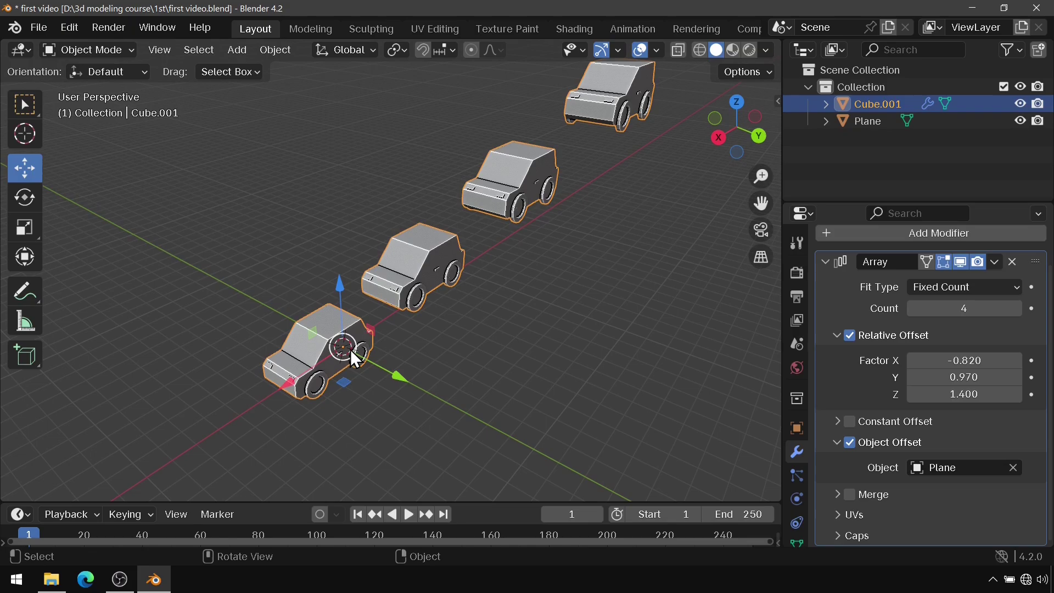
{"action": "left_click", "coordinate": [875, 124]}
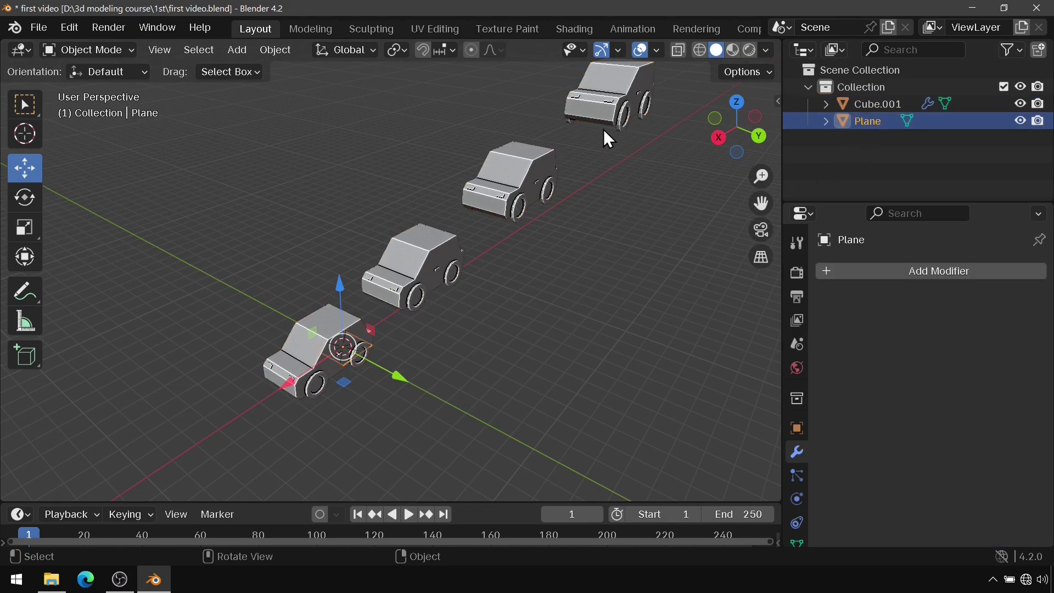
Rotate the Plane around the global Z axis so the car array curves
{"action": "key", "text": "r"}
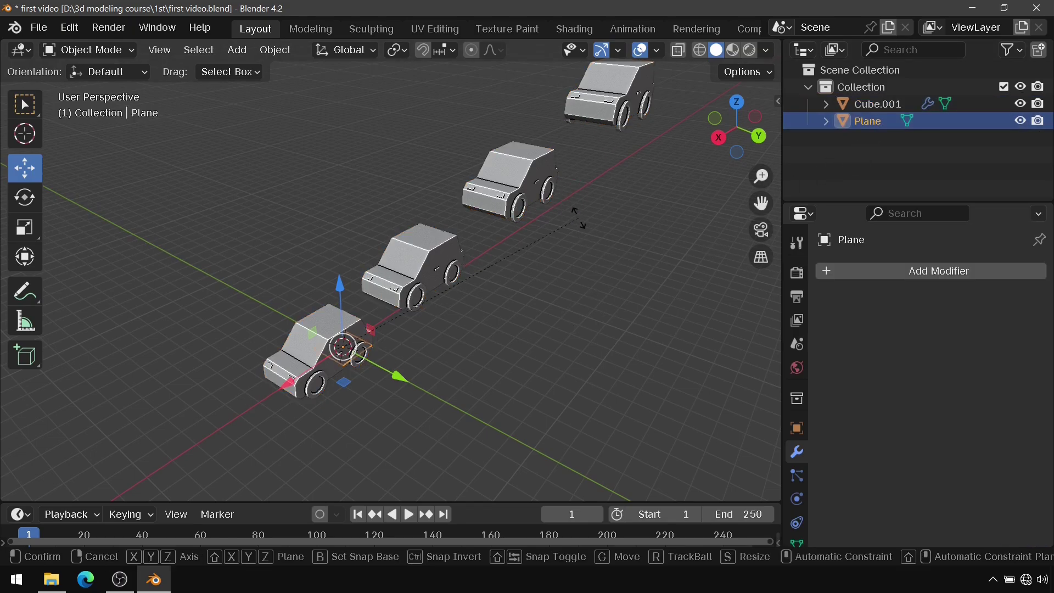
{"action": "key", "text": "z"}
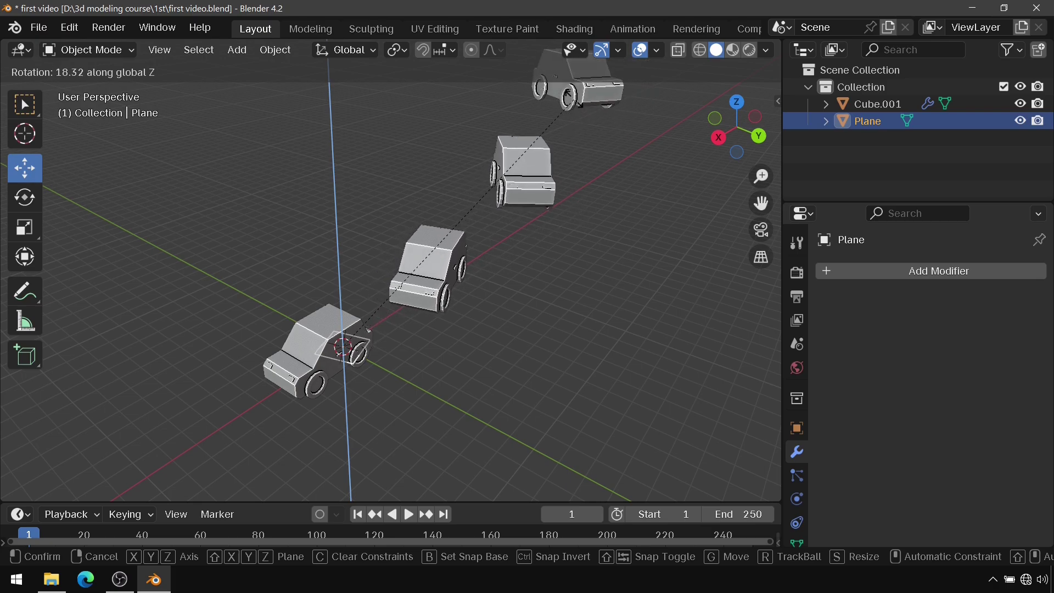
{"action": "left_click", "coordinate": [486, 217]}
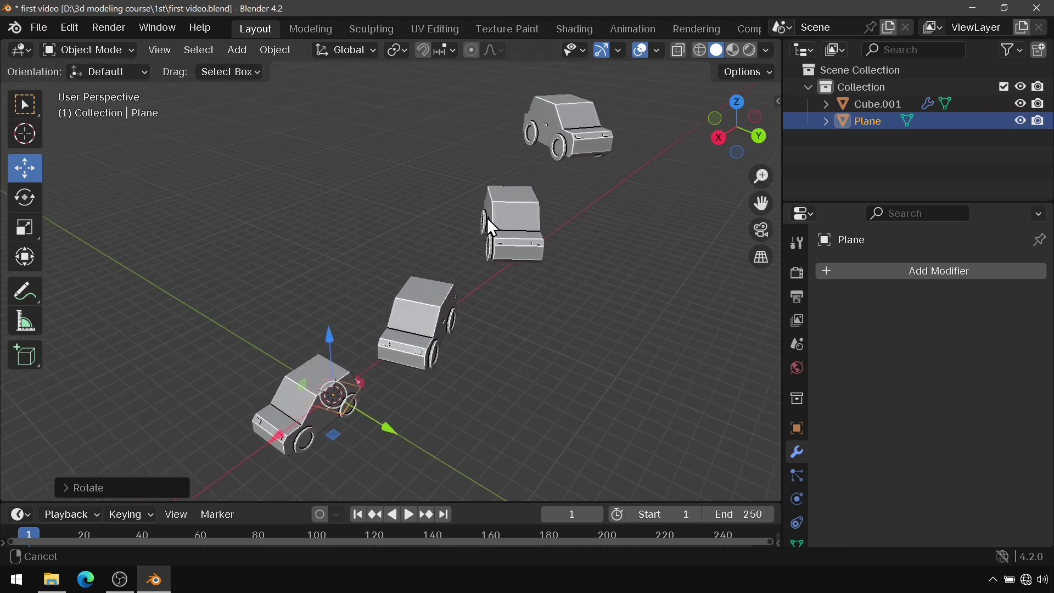
Set the car array's Count to 83 and Relative Offset to -0.420, 0.850, 1.210
{"action": "left_click", "coordinate": [328, 384]}
{"action": "left_click_drag", "start_coordinate": [1009, 347], "coordinate": [1013, 347]}
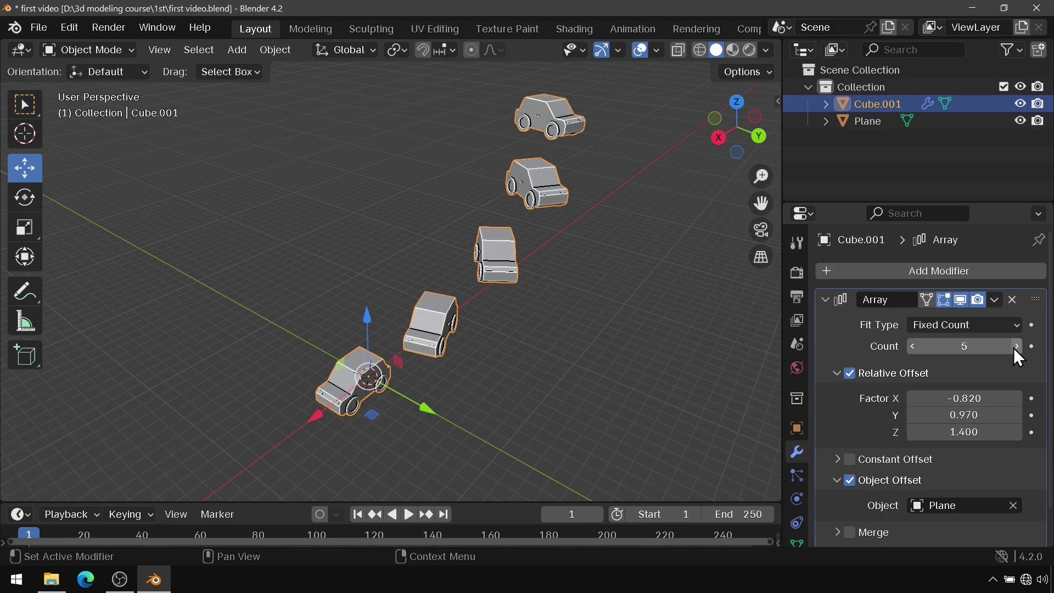
{"action": "mouse_move", "coordinate": [526, 275]}
{"action": "middle_mouse_down"}
{"action": "mouse_move", "coordinate": [473, 289]}
{"action": "mouse_move", "coordinate": [670, 242]}
{"action": "mouse_move", "coordinate": [436, 265]}
{"action": "mouse_move", "coordinate": [428, 294]}
{"action": "mouse_move", "coordinate": [359, 379]}
{"action": "middle_mouse_up"}
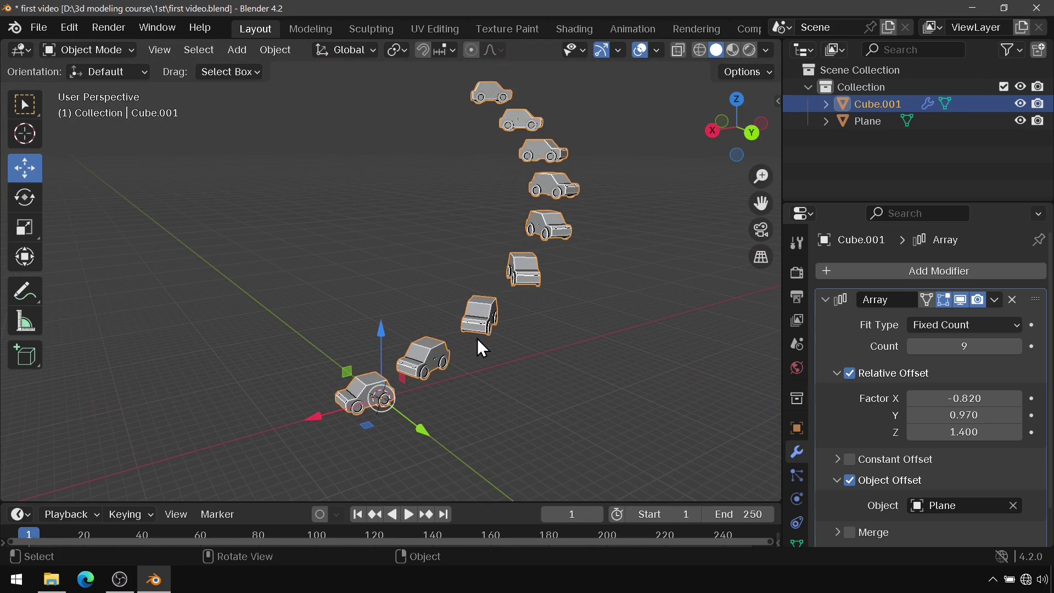
{"action": "mouse_move", "coordinate": [941, 432]}
{"action": "left_mouse_down"}
{"action": "mouse_move", "coordinate": [955, 432]}
{"action": "mouse_move", "coordinate": [933, 432]}
{"action": "mouse_move", "coordinate": [973, 398]}
{"action": "mouse_move", "coordinate": [994, 399]}
{"action": "left_mouse_up"}
{"action": "left_click_drag", "start_coordinate": [964, 345], "coordinate": [1004, 346]}
{"action": "mouse_move", "coordinate": [494, 357]}
{"action": "middle_mouse_down"}
{"action": "mouse_move", "coordinate": [506, 377]}
{"action": "mouse_move", "coordinate": [301, 301]}
{"action": "middle_mouse_up"}
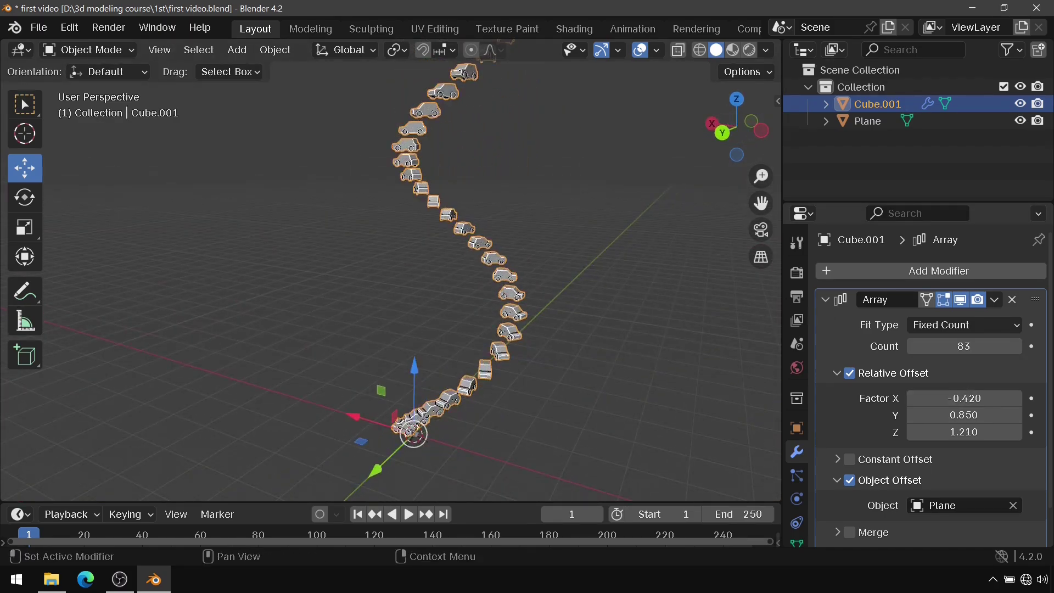
Orbit the spiral and toggle the Array modifier's viewport display and settings panel
{"action": "scroll", "coordinate": [439, 387], "scroll_direction": "up", "scroll_amount": 4}
{"action": "scroll", "coordinate": [420, 351], "scroll_direction": "up", "scroll_amount": 2}
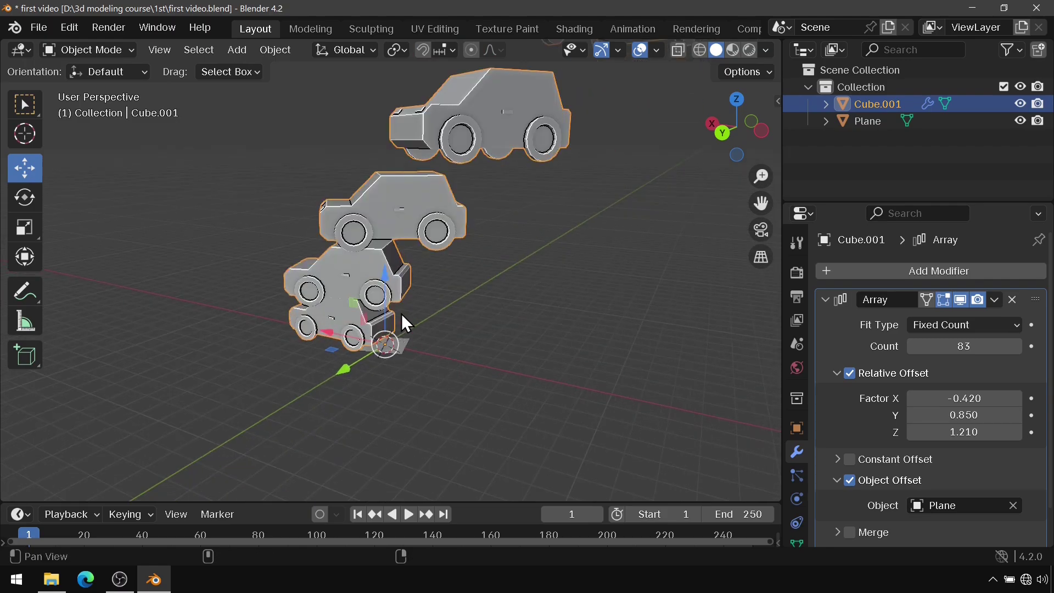
{"action": "middle_click_drag", "start_coordinate": [402, 318], "coordinate": [399, 426]}
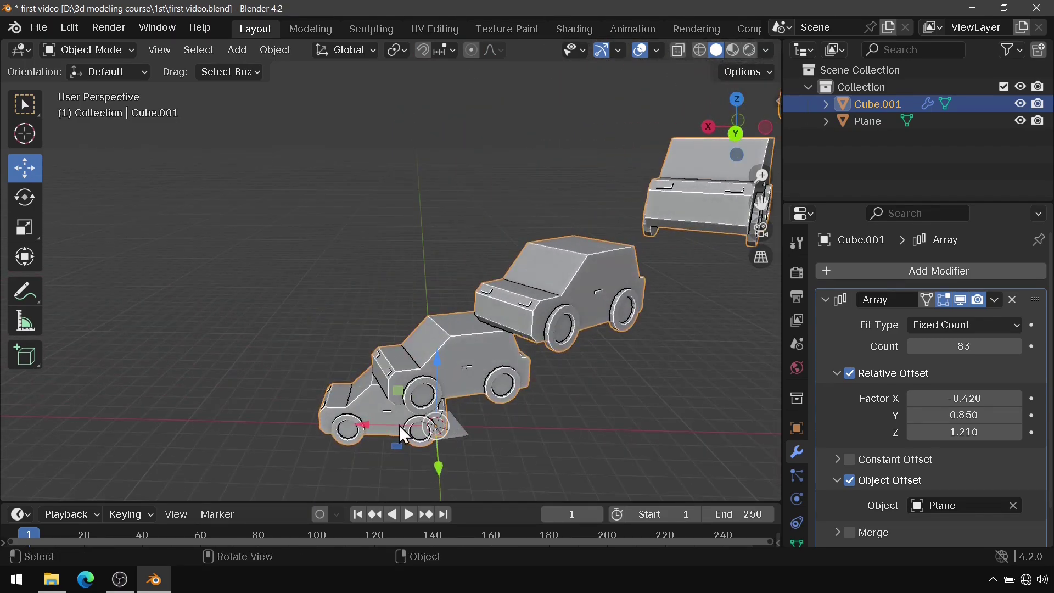
{"action": "middle_click_drag", "start_coordinate": [509, 388], "coordinate": [423, 399]}
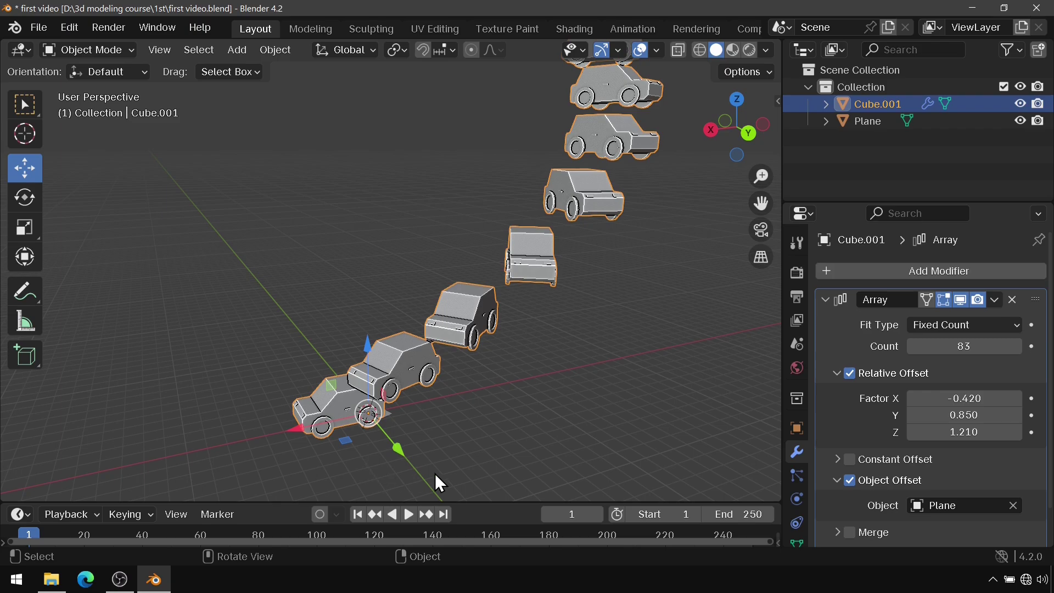
{"action": "left_click", "coordinate": [961, 303]}
{"action": "left_click", "coordinate": [960, 303]}
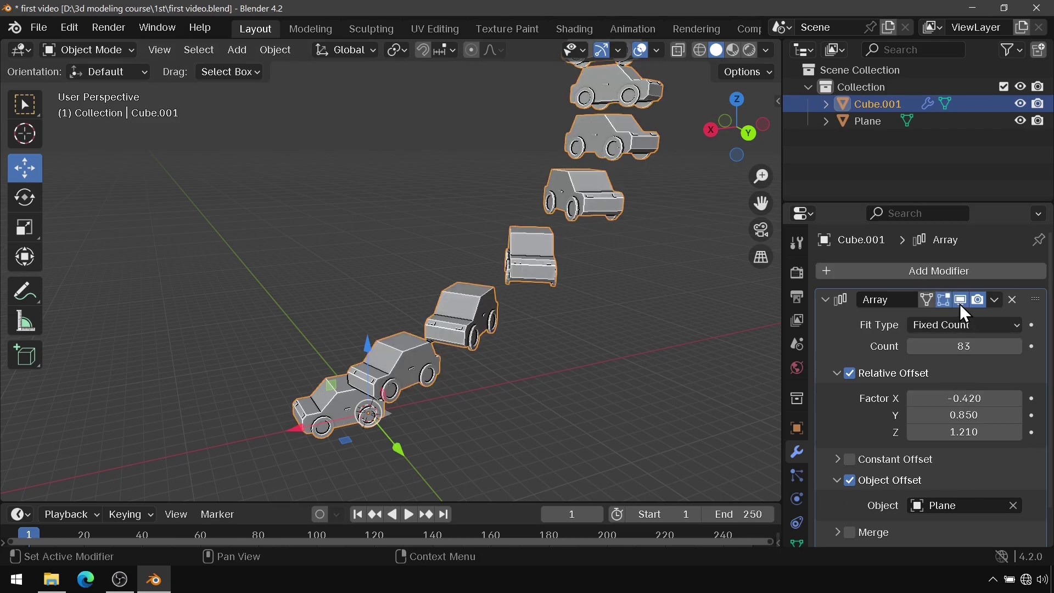
{"action": "left_click", "coordinate": [904, 300]}
{"action": "left_click", "coordinate": [824, 299]}
{"action": "scroll", "coordinate": [907, 437], "scroll_direction": "down", "scroll_amount": 2}
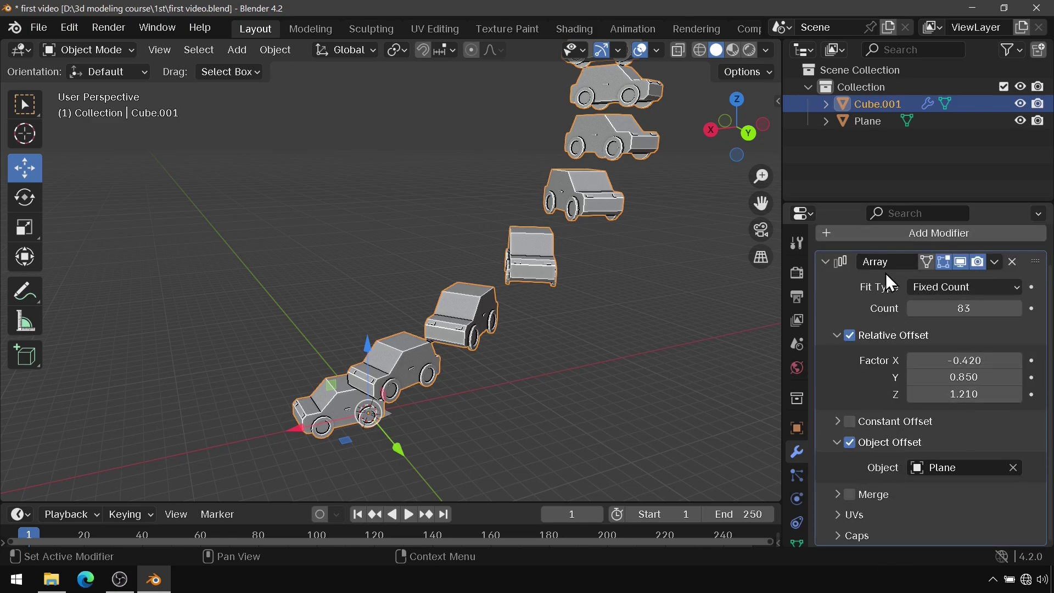
{"action": "scroll", "coordinate": [899, 423], "scroll_direction": "up", "scroll_amount": 2}
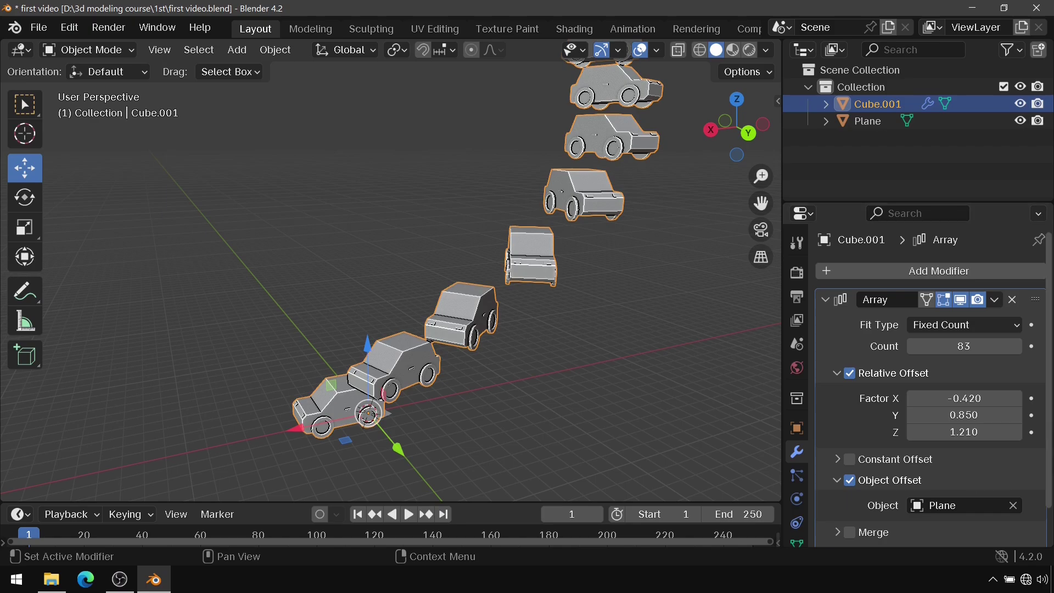
Orbit and zoom in around the curved line of cars to inspect it
{"action": "mouse_move", "coordinate": [447, 364]}
{"action": "middle_mouse_down"}
{"action": "mouse_move", "coordinate": [505, 344]}
{"action": "mouse_move", "coordinate": [534, 246]}
{"action": "middle_mouse_up"}
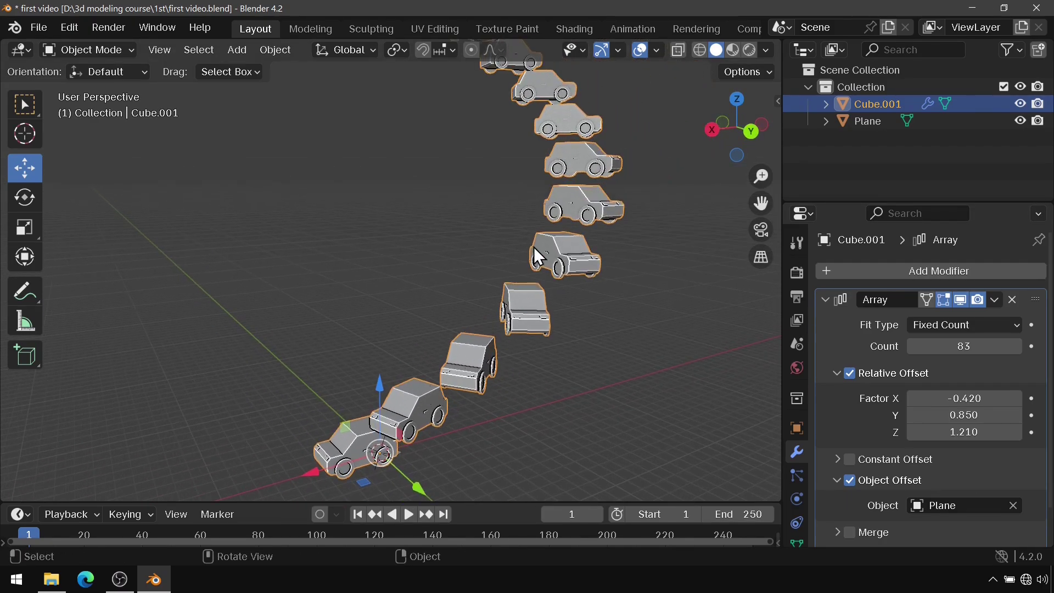
{"action": "scroll", "coordinate": [534, 246], "scroll_direction": "down", "scroll_amount": 4}
{"action": "middle_click_drag", "start_coordinate": [498, 190], "coordinate": [499, 348]}
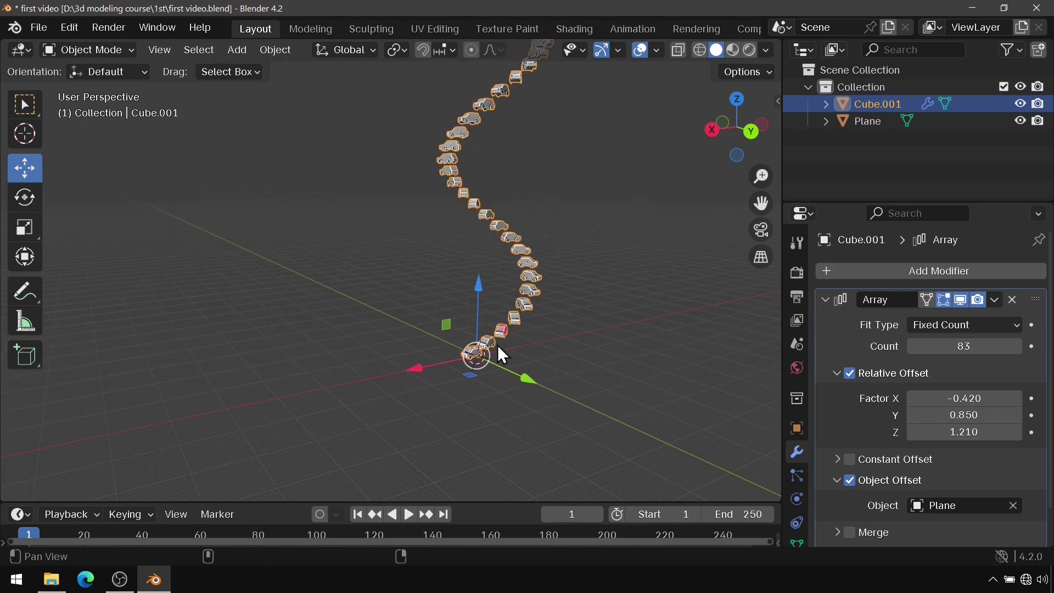
{"action": "scroll", "coordinate": [482, 329], "scroll_direction": "up", "scroll_amount": 3}
{"action": "middle_click_drag", "start_coordinate": [515, 259], "coordinate": [532, 223]}
{"action": "scroll", "coordinate": [516, 247], "scroll_direction": "up", "scroll_amount": 2}
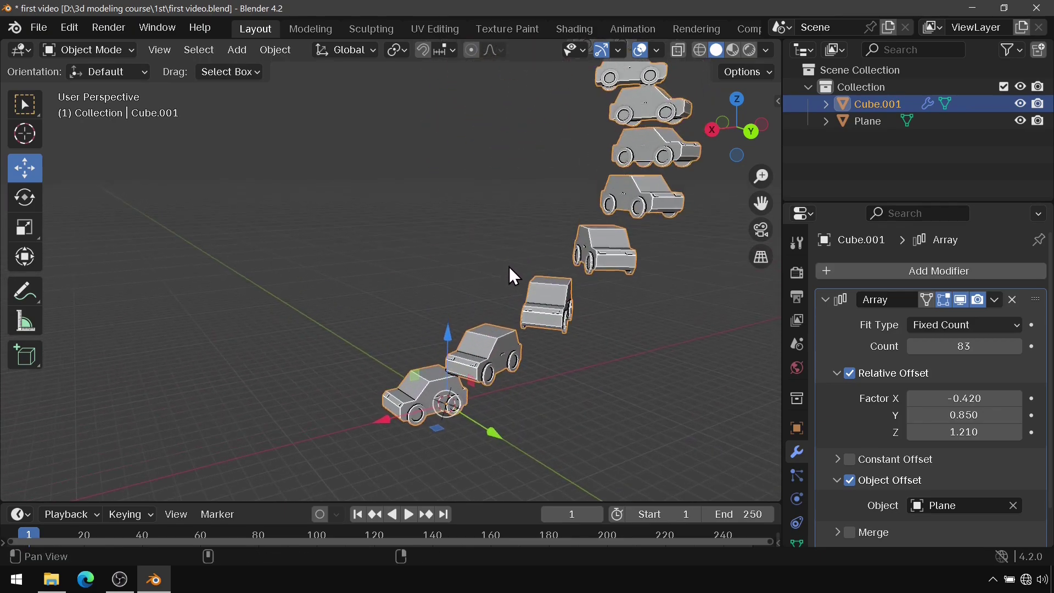
{"action": "scroll", "coordinate": [494, 291], "scroll_direction": "up", "scroll_amount": 2}
{"action": "scroll", "coordinate": [482, 318], "scroll_direction": "up", "scroll_amount": 2}
{"action": "scroll", "coordinate": [434, 363], "scroll_direction": "up", "scroll_amount": 2}
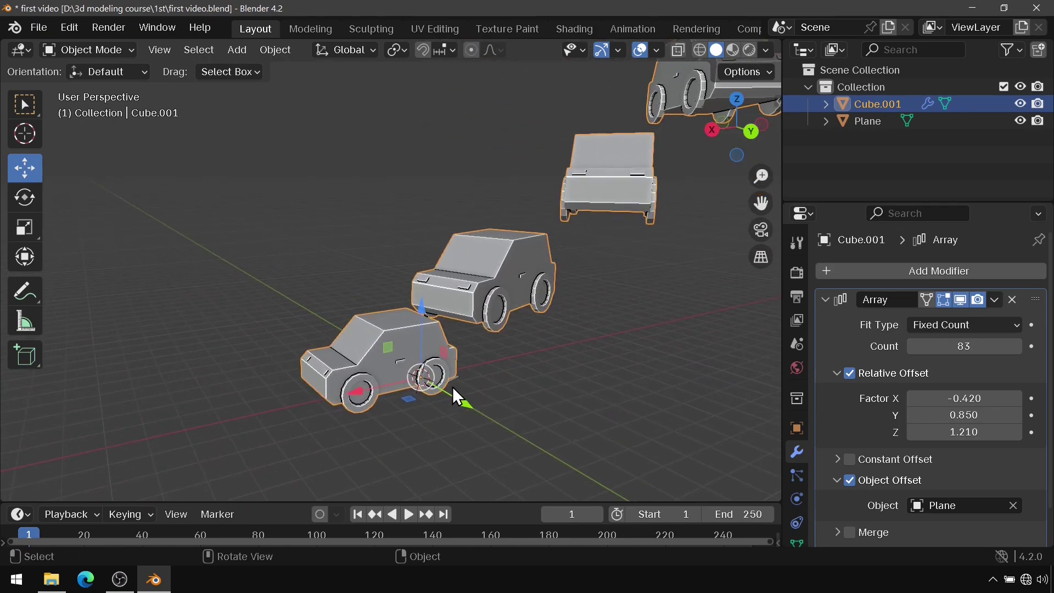
{"action": "left_click", "coordinate": [995, 299]}
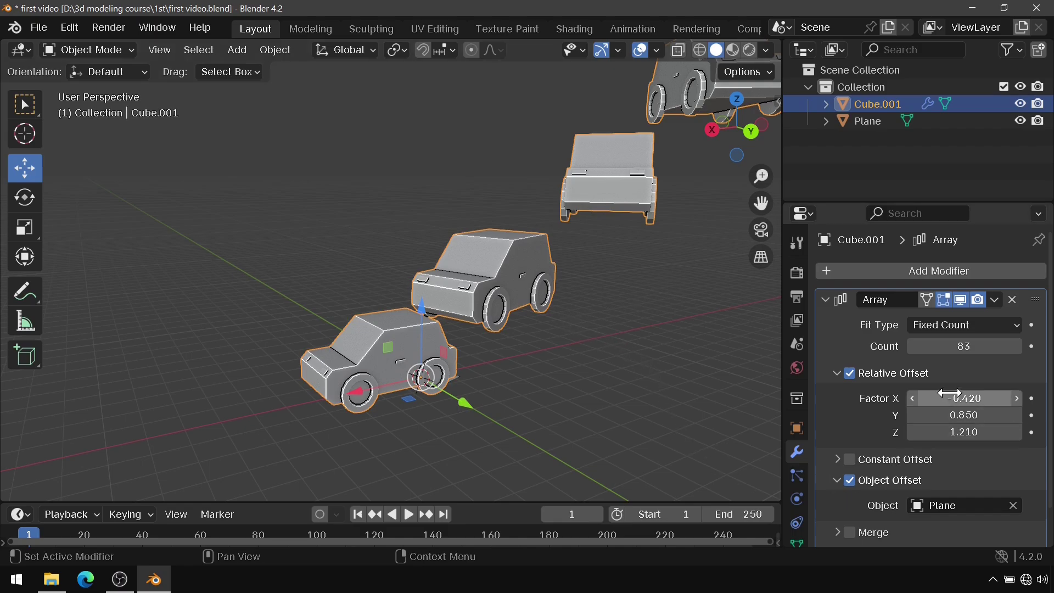
Apply the Array modifier so the car copies become real geometry
{"action": "left_click", "coordinate": [997, 299]}
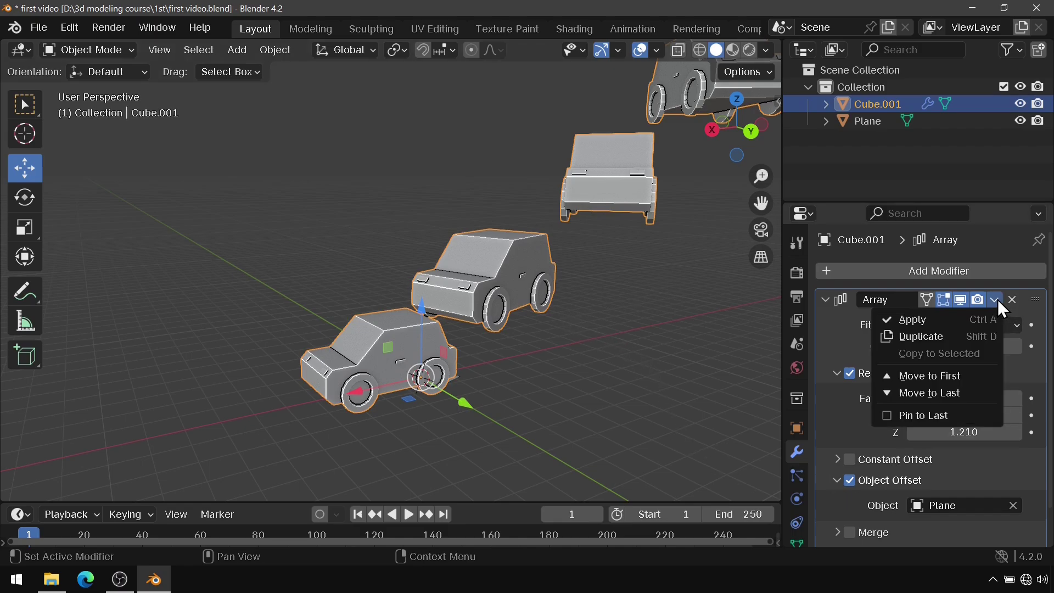
{"action": "left_click", "coordinate": [937, 318]}
{"action": "middle_click_drag", "start_coordinate": [664, 282], "coordinate": [520, 321]}
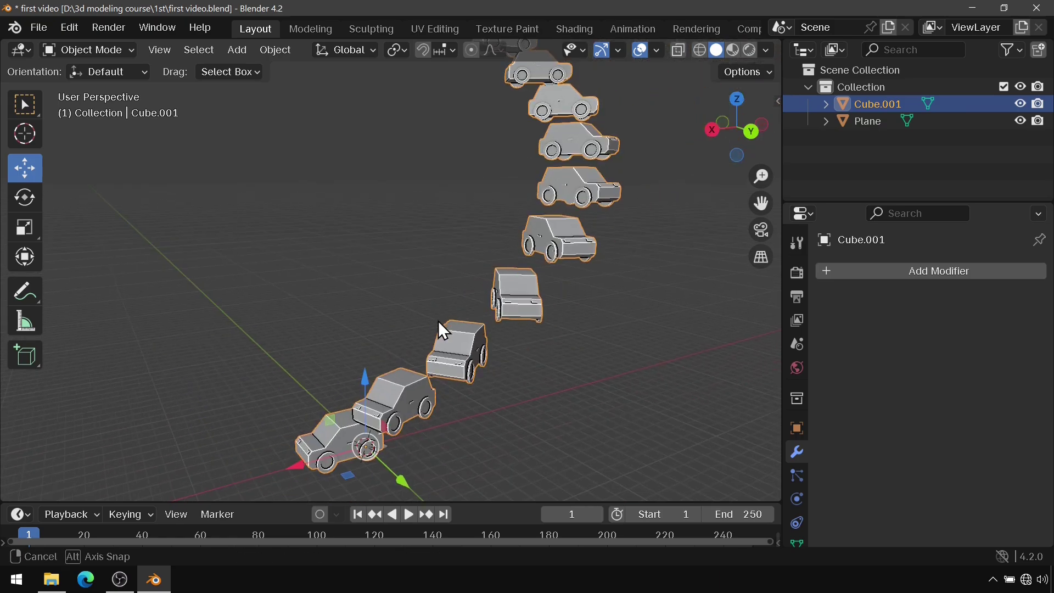
{"action": "mouse_move", "coordinate": [443, 330]}
{"action": "middle_mouse_down"}
{"action": "mouse_move", "coordinate": [526, 308]}
{"action": "mouse_move", "coordinate": [480, 301]}
{"action": "mouse_move", "coordinate": [504, 305]}
{"action": "mouse_move", "coordinate": [491, 296]}
{"action": "mouse_move", "coordinate": [489, 312]}
{"action": "middle_mouse_up"}
In Edit Mode, clear the selection and box-select the front of the middle car
{"action": "key", "text": "Tab"}
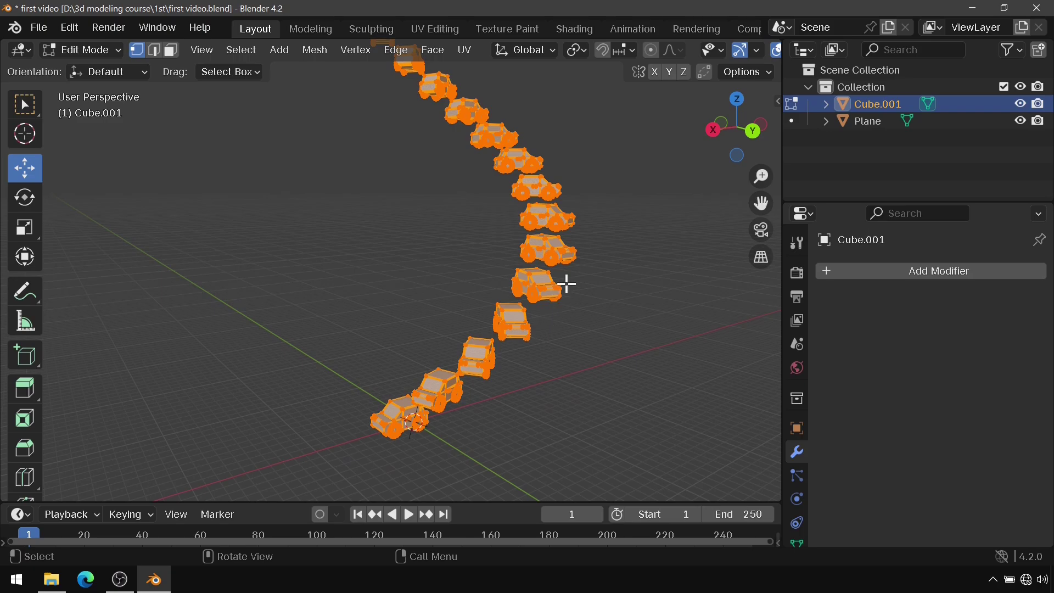
{"action": "key", "text": "alt+a"}
{"action": "scroll", "coordinate": [590, 209], "scroll_direction": "up", "scroll_amount": 5}
{"action": "left_click_drag", "start_coordinate": [599, 193], "coordinate": [464, 308]}
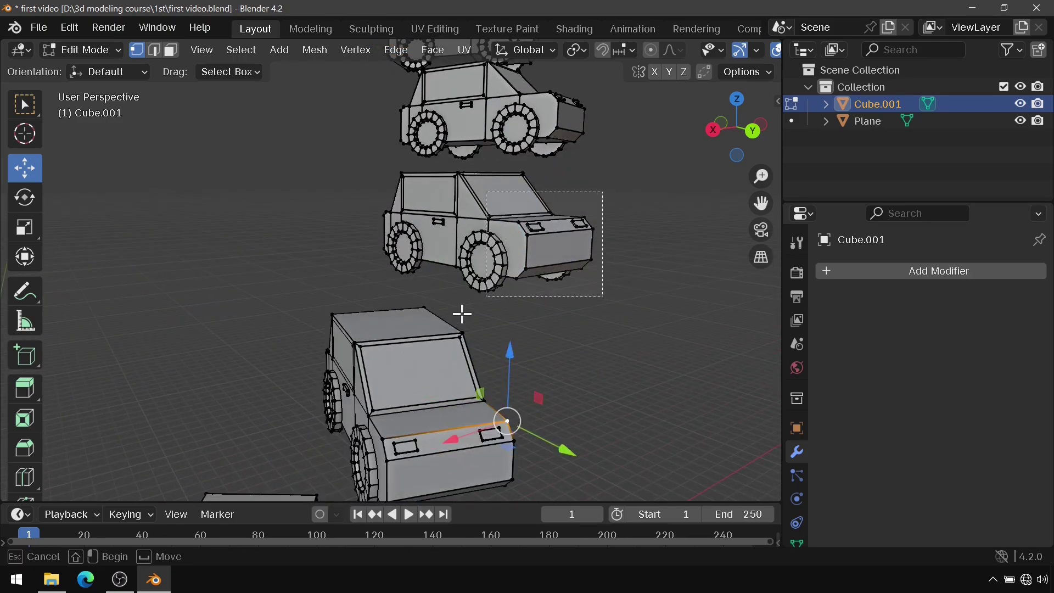
{"action": "middle_click_drag", "start_coordinate": [364, 349], "coordinate": [287, 395]}
{"action": "scroll", "coordinate": [287, 395], "scroll_direction": "down", "scroll_amount": 5}
{"action": "middle_click_drag", "start_coordinate": [336, 329], "coordinate": [408, 314]}
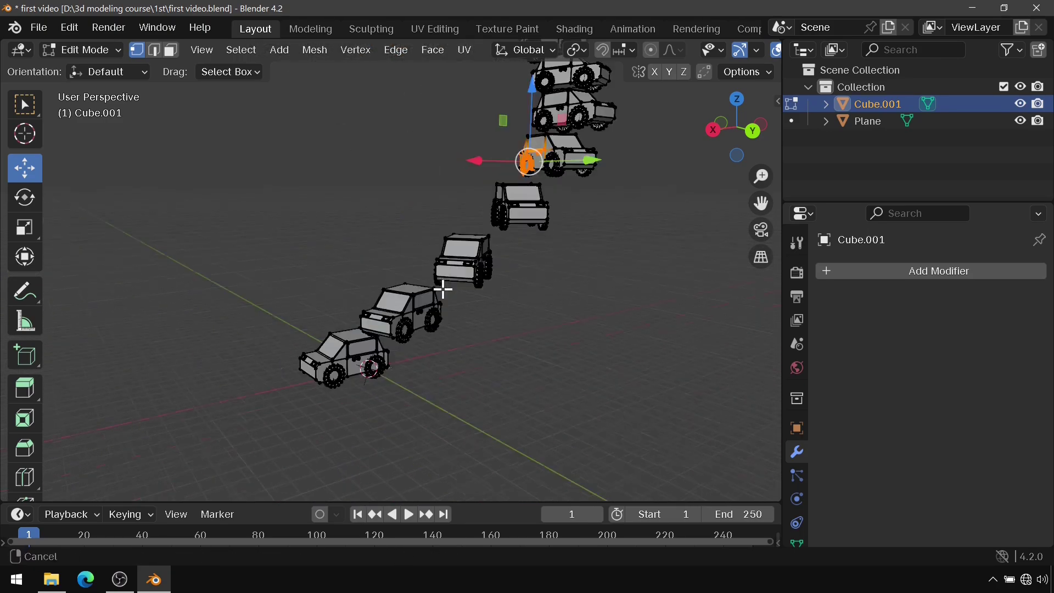
Select the front, second and third cars' geometry, then deselect everything
{"action": "key", "text": "b"}
{"action": "left_click_drag", "start_coordinate": [408, 313], "coordinate": [346, 365]}
{"action": "middle_click_drag", "start_coordinate": [446, 259], "coordinate": [459, 324]}
{"action": "double_click", "coordinate": [617, 264]}
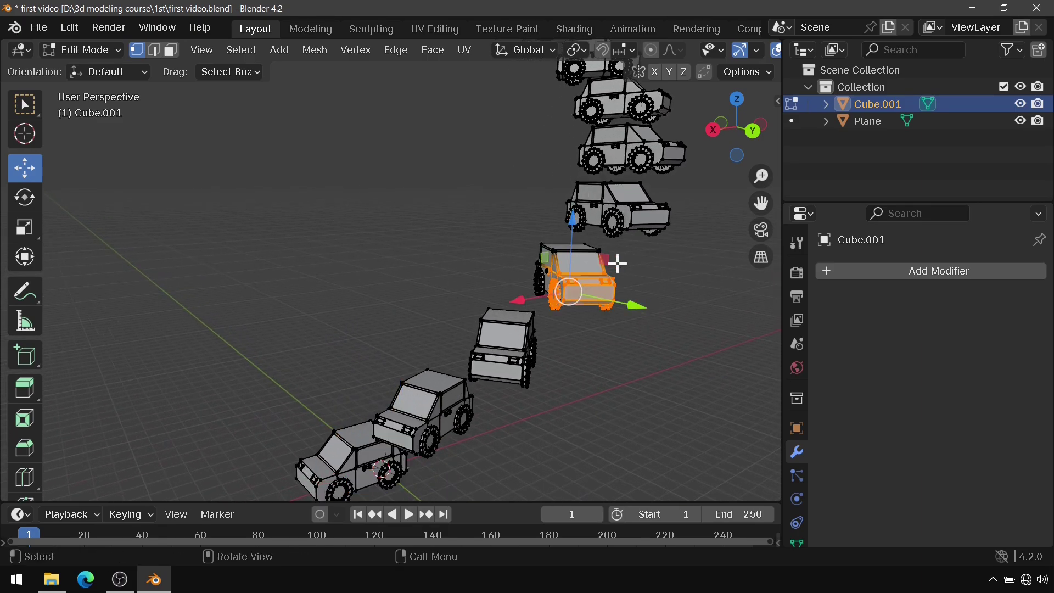
{"action": "double_click", "coordinate": [672, 188]}
{"action": "left_click", "coordinate": [589, 325]}
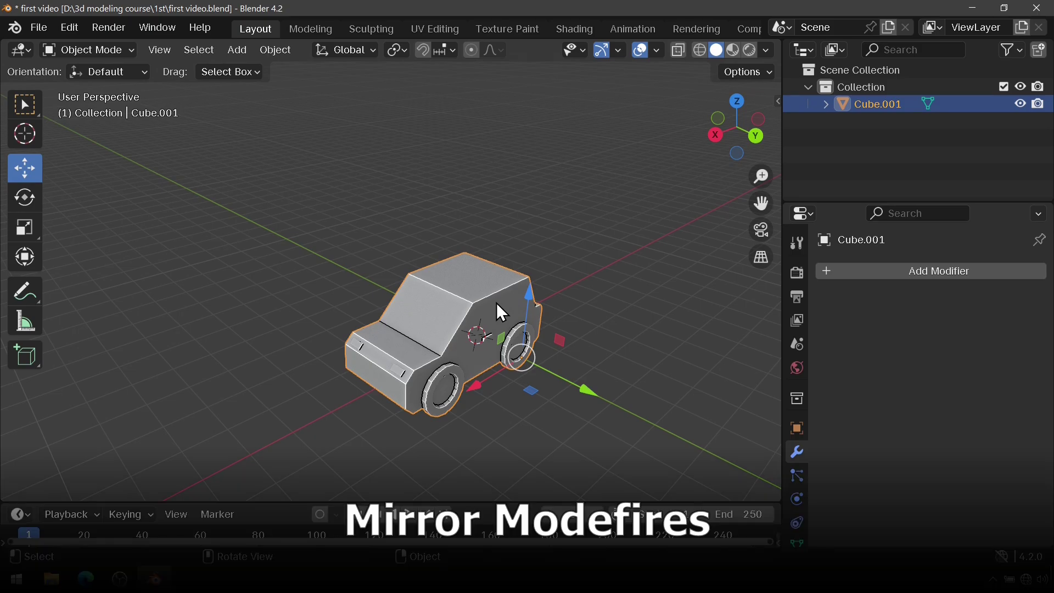
Add a Mirror modifier on the X axis, producing two cars back to back
{"action": "middle_click_drag", "start_coordinate": [558, 337], "coordinate": [539, 323]}
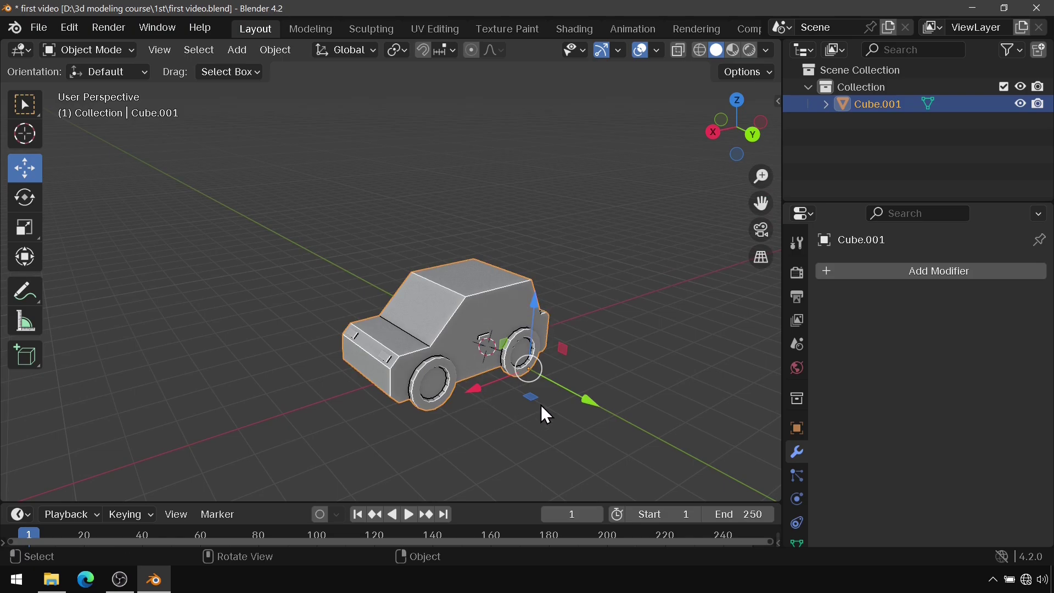
{"action": "mouse_move", "coordinate": [513, 383]}
{"action": "middle_mouse_down"}
{"action": "mouse_move", "coordinate": [524, 390]}
{"action": "mouse_move", "coordinate": [489, 367]}
{"action": "middle_mouse_up"}
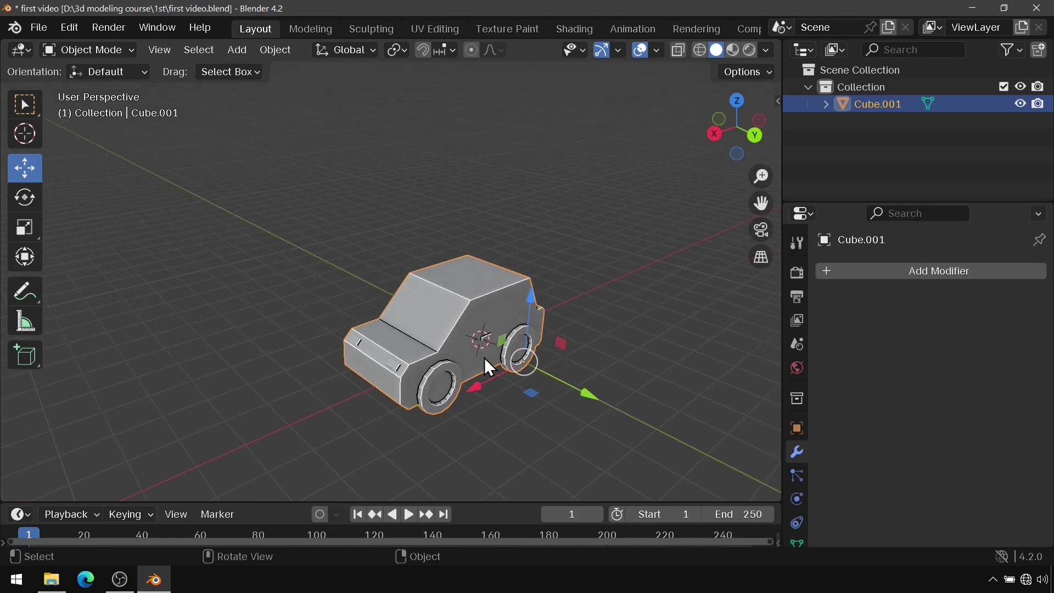
{"action": "middle_click_drag", "start_coordinate": [536, 338], "coordinate": [531, 367]}
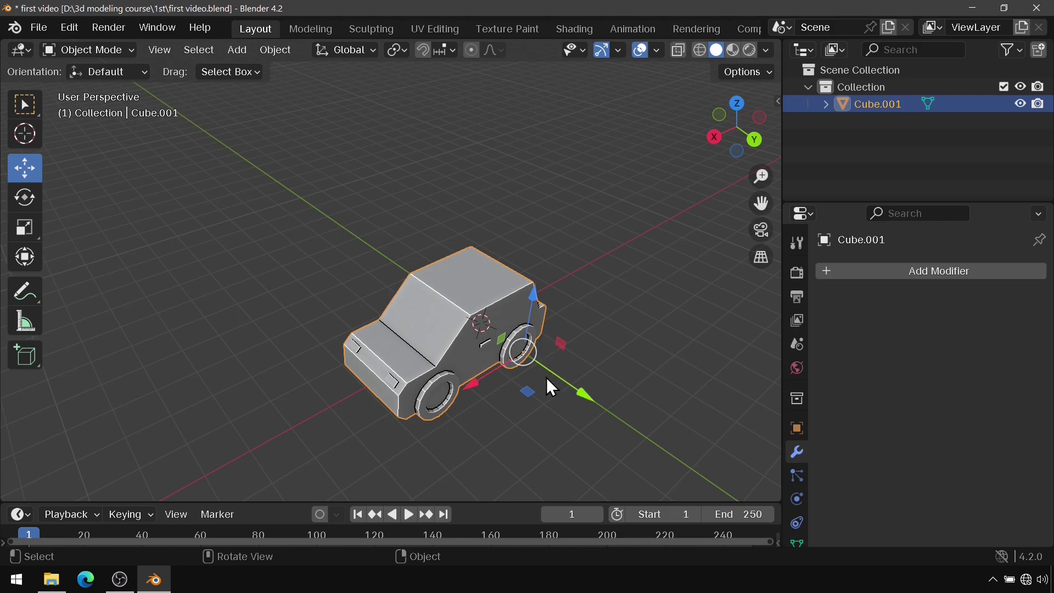
{"action": "middle_click_drag", "start_coordinate": [546, 378], "coordinate": [439, 325]}
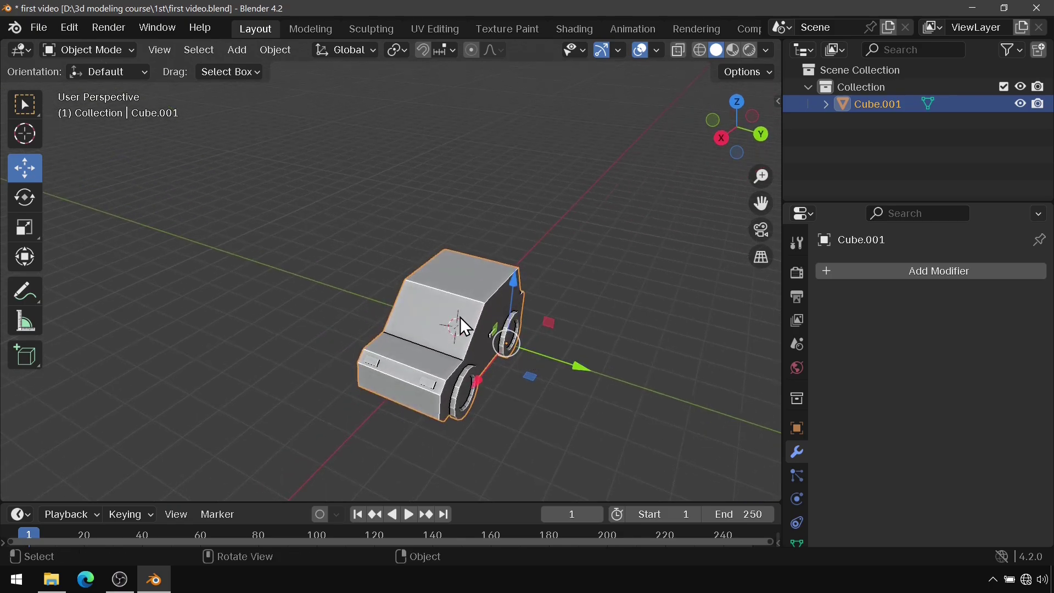
{"action": "middle_click_drag", "start_coordinate": [584, 354], "coordinate": [561, 338]}
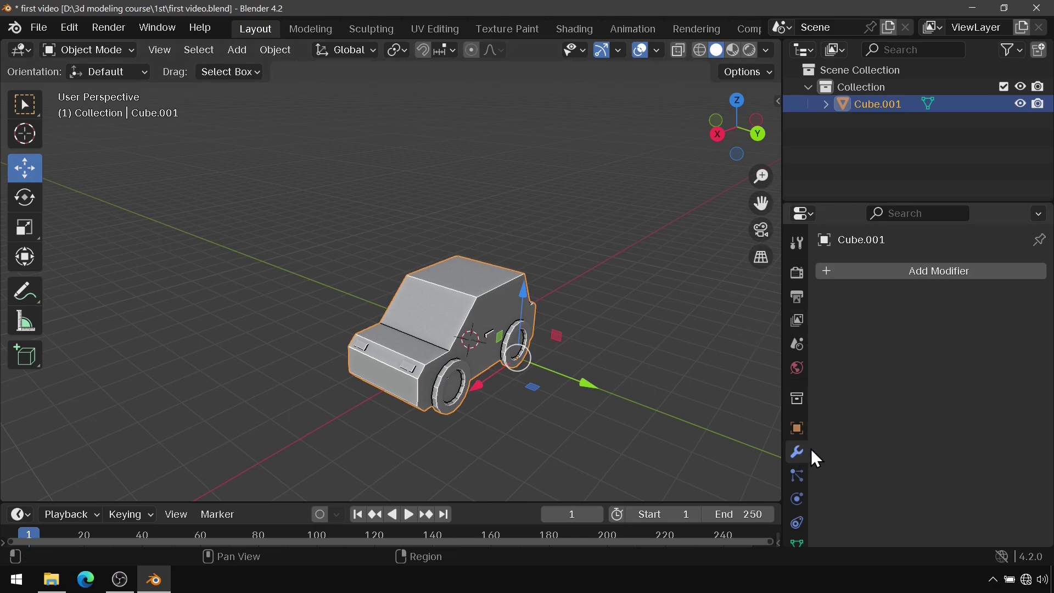
{"action": "left_click", "coordinate": [950, 271]}
{"action": "mouse_move", "coordinate": [877, 270]}
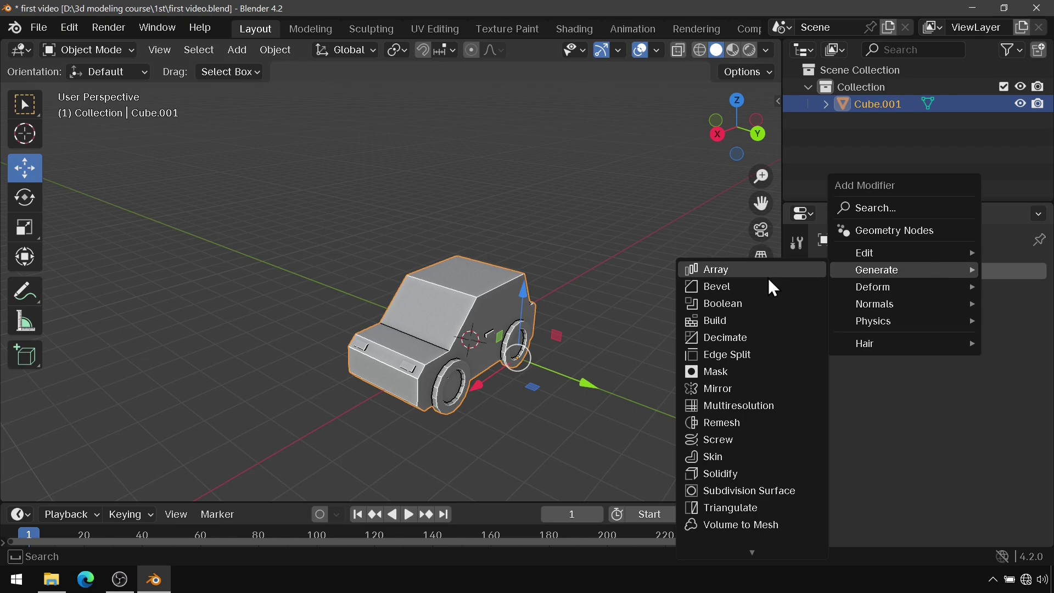
{"action": "left_click", "coordinate": [727, 389]}
{"action": "mouse_move", "coordinate": [568, 333]}
{"action": "middle_mouse_down"}
{"action": "mouse_move", "coordinate": [495, 328]}
{"action": "mouse_move", "coordinate": [527, 282]}
{"action": "middle_mouse_up"}
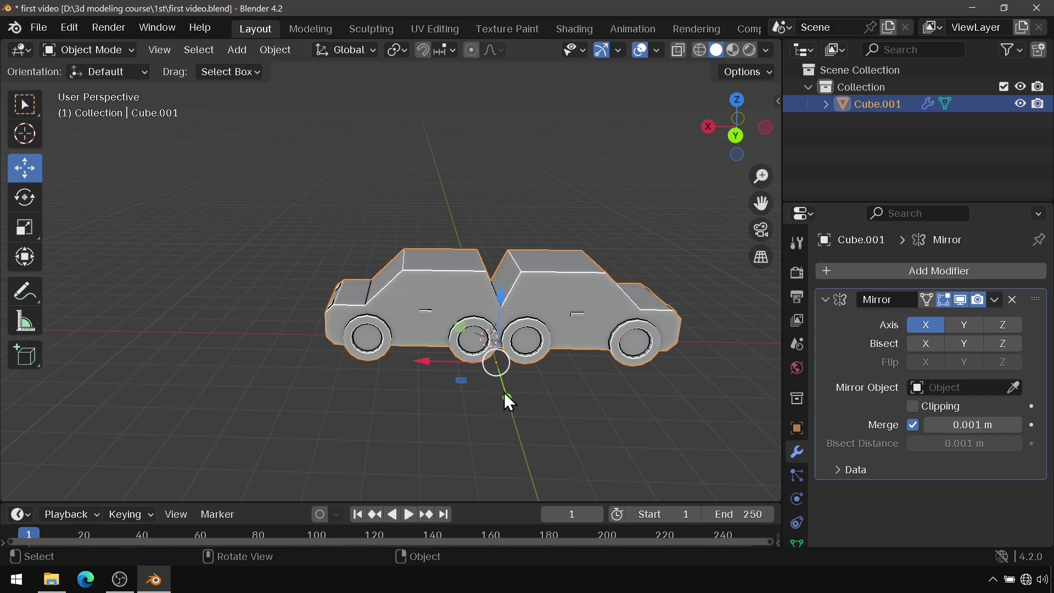
{"action": "mouse_move", "coordinate": [473, 345]}
{"action": "middle_mouse_down"}
{"action": "mouse_move", "coordinate": [496, 347]}
{"action": "mouse_move", "coordinate": [485, 313]}
{"action": "middle_mouse_up"}
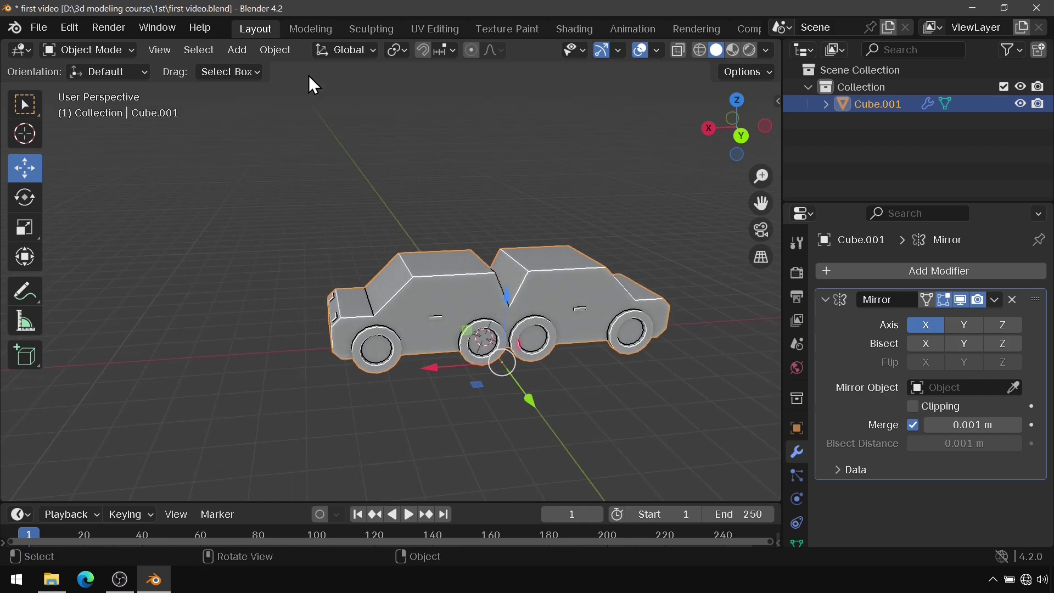
Set the car's origin to the centre of its geometry
{"action": "left_click", "coordinate": [277, 54]}
{"action": "mouse_move", "coordinate": [303, 87]}
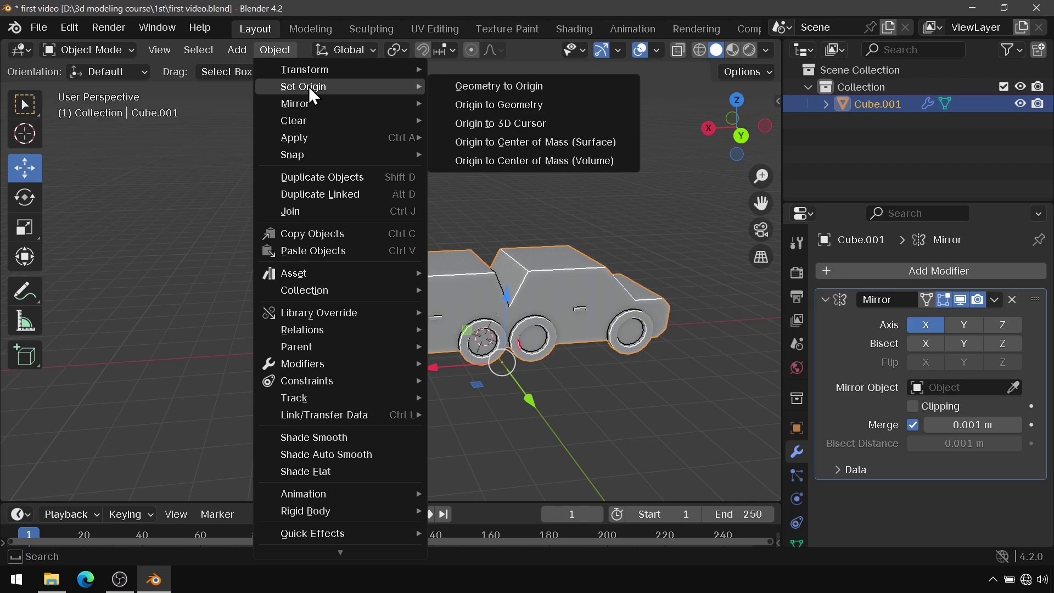
{"action": "left_click", "coordinate": [502, 105]}
{"action": "mouse_move", "coordinate": [498, 114]}
{"action": "middle_mouse_down"}
{"action": "mouse_move", "coordinate": [383, 222]}
{"action": "mouse_move", "coordinate": [443, 307]}
{"action": "mouse_move", "coordinate": [399, 296]}
{"action": "mouse_move", "coordinate": [432, 297]}
{"action": "middle_mouse_up"}
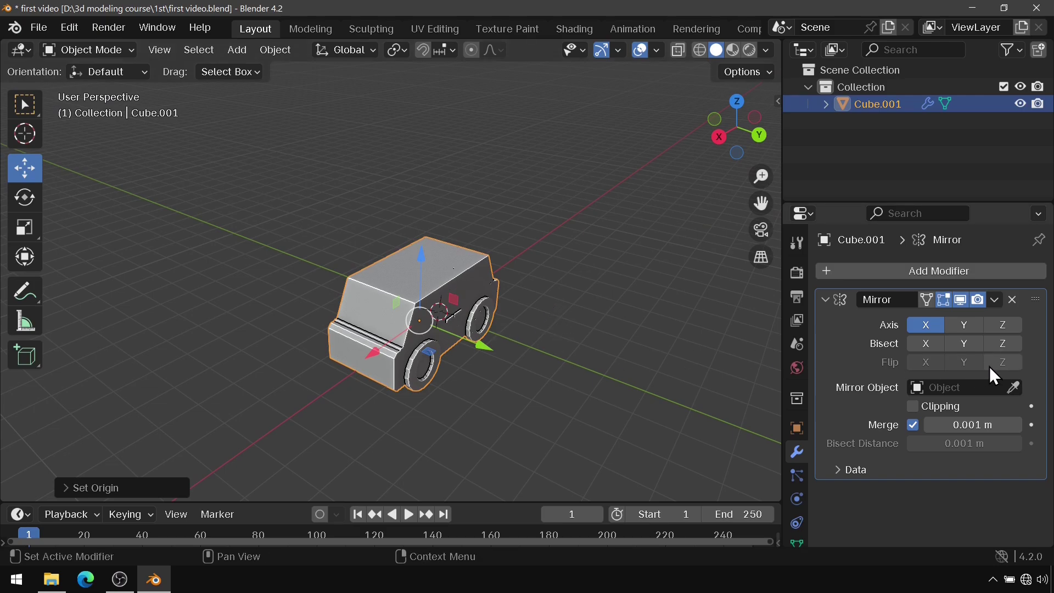
Try the Mirror's Y, Z and Bisect options, ending with only Axis X enabled
{"action": "left_click", "coordinate": [965, 325]}
{"action": "left_click", "coordinate": [1005, 325]}
{"action": "left_click", "coordinate": [1004, 343]}
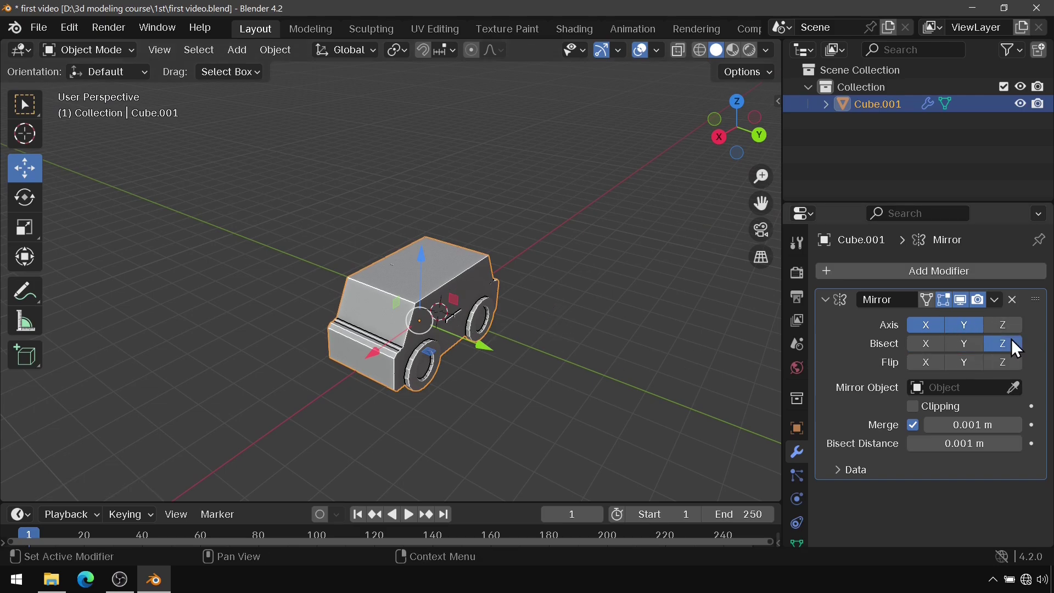
{"action": "left_click", "coordinate": [1005, 344]}
{"action": "left_click", "coordinate": [1004, 325]}
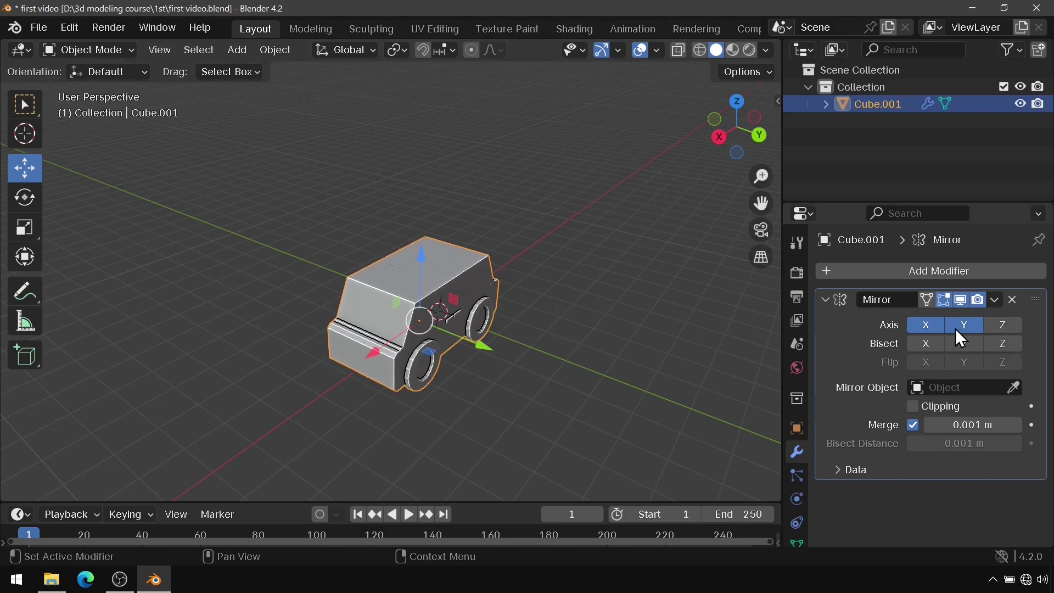
{"action": "left_click", "coordinate": [927, 325]}
{"action": "left_click", "coordinate": [926, 329]}
{"action": "left_click", "coordinate": [966, 324]}
{"action": "mouse_move", "coordinate": [523, 331]}
{"action": "middle_mouse_down"}
{"action": "mouse_move", "coordinate": [419, 318]}
{"action": "mouse_move", "coordinate": [444, 253]}
{"action": "middle_mouse_up"}
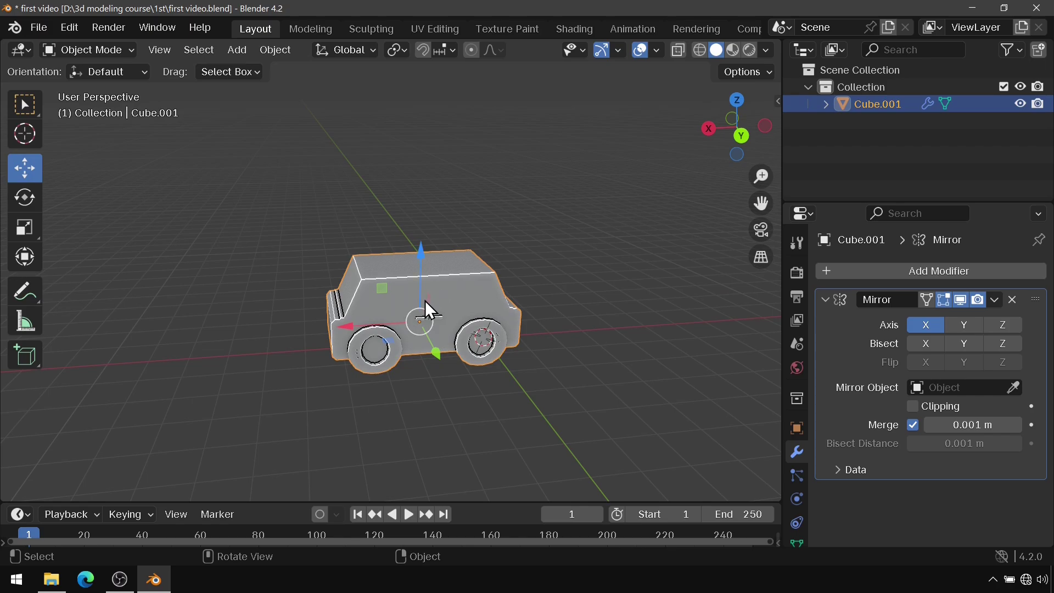
In Edit Mode, move the whole mesh about 1.977 m along X, then return to Object Mode
{"action": "left_click", "coordinate": [98, 49]}
{"action": "left_click", "coordinate": [100, 92]}
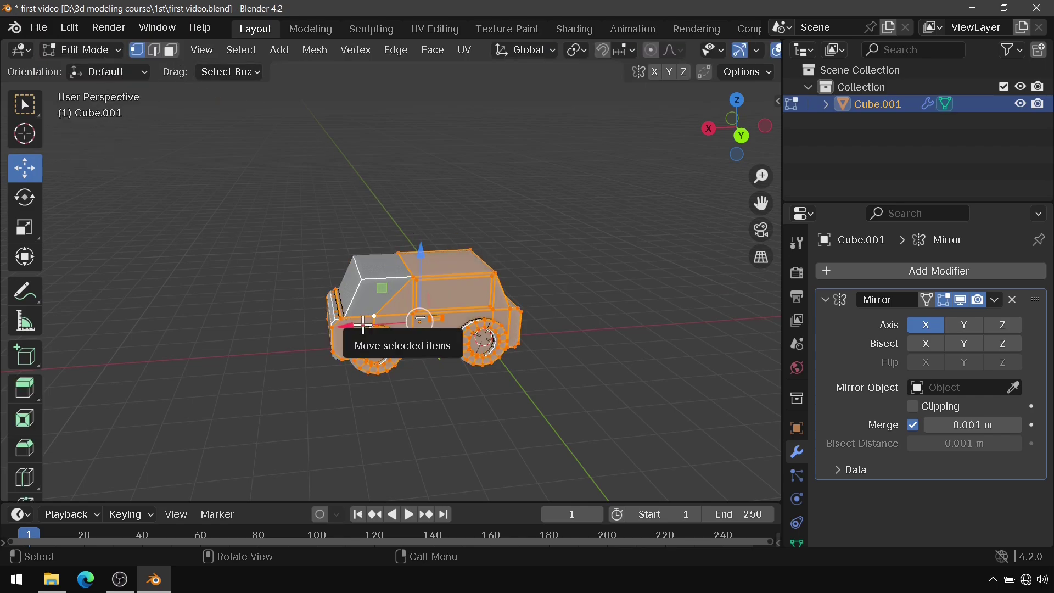
{"action": "left_click_drag", "start_coordinate": [362, 325], "coordinate": [239, 323]}
{"action": "key", "text": "Tab"}
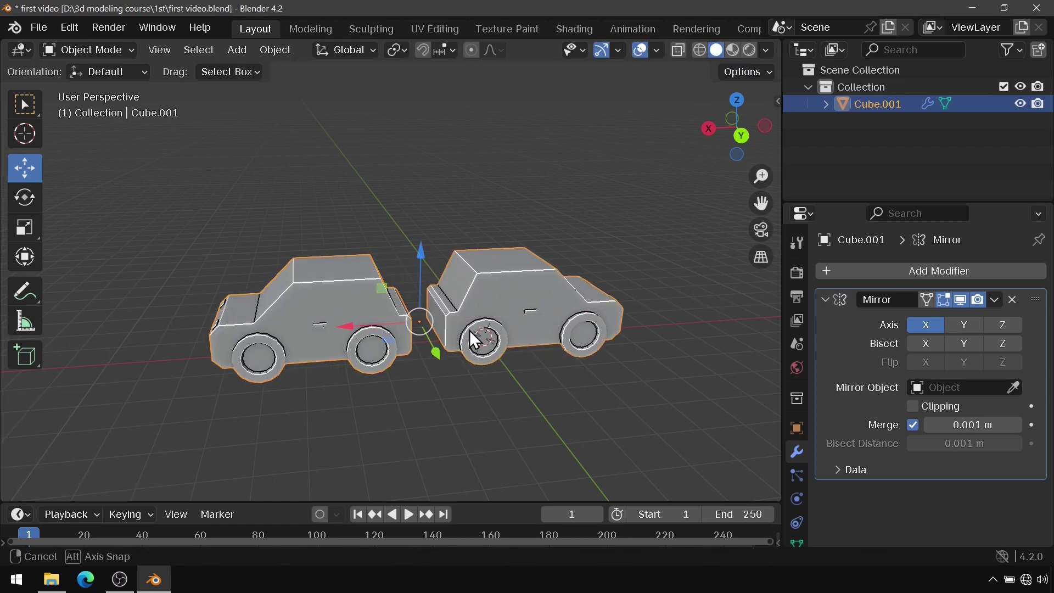
Orbit to inspect both cars from above, the front and an angled side
{"action": "middle_click_drag", "start_coordinate": [469, 331], "coordinate": [430, 318]}
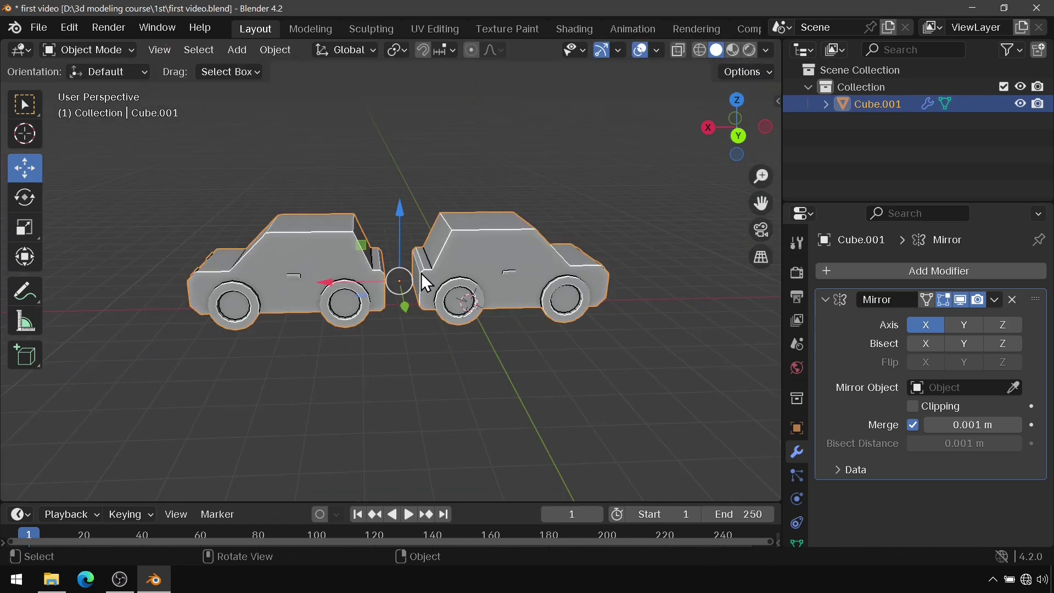
{"action": "scroll", "coordinate": [385, 280], "scroll_direction": "up", "scroll_amount": 4}
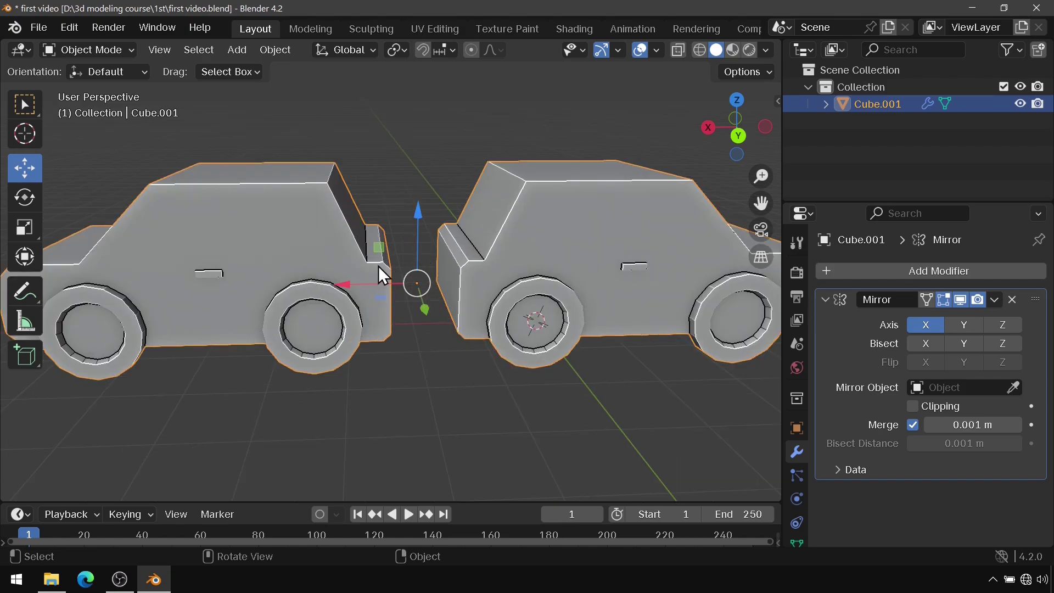
{"action": "scroll", "coordinate": [466, 261], "scroll_direction": "down", "scroll_amount": 4}
{"action": "mouse_move", "coordinate": [467, 260]}
{"action": "middle_mouse_down"}
{"action": "mouse_move", "coordinate": [568, 270]}
{"action": "mouse_move", "coordinate": [505, 266]}
{"action": "middle_mouse_up"}
{"action": "scroll", "coordinate": [573, 305], "scroll_direction": "up", "scroll_amount": 3}
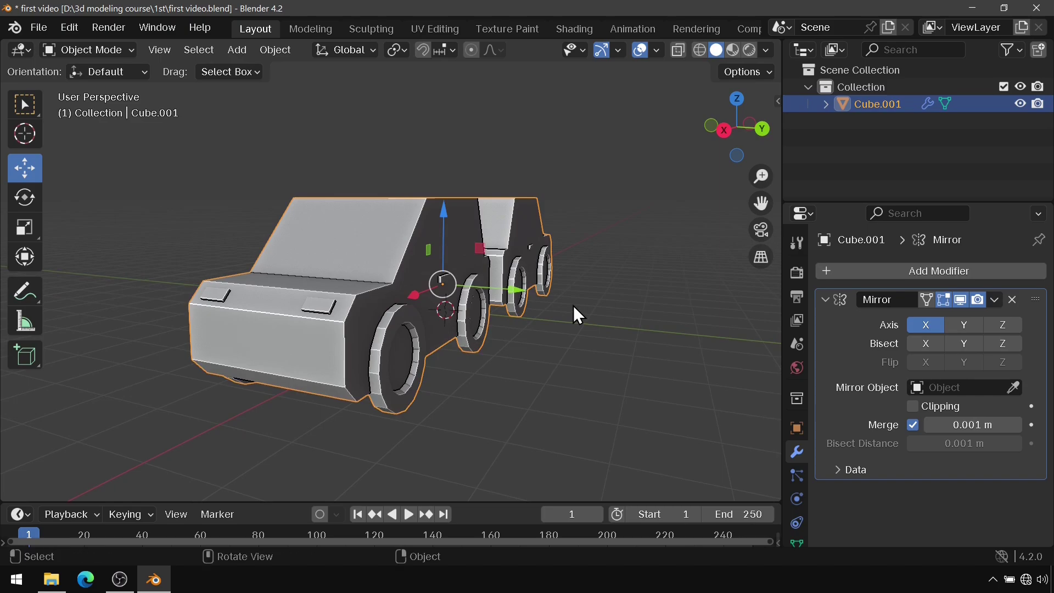
{"action": "middle_click_drag", "start_coordinate": [573, 306], "coordinate": [586, 171]}
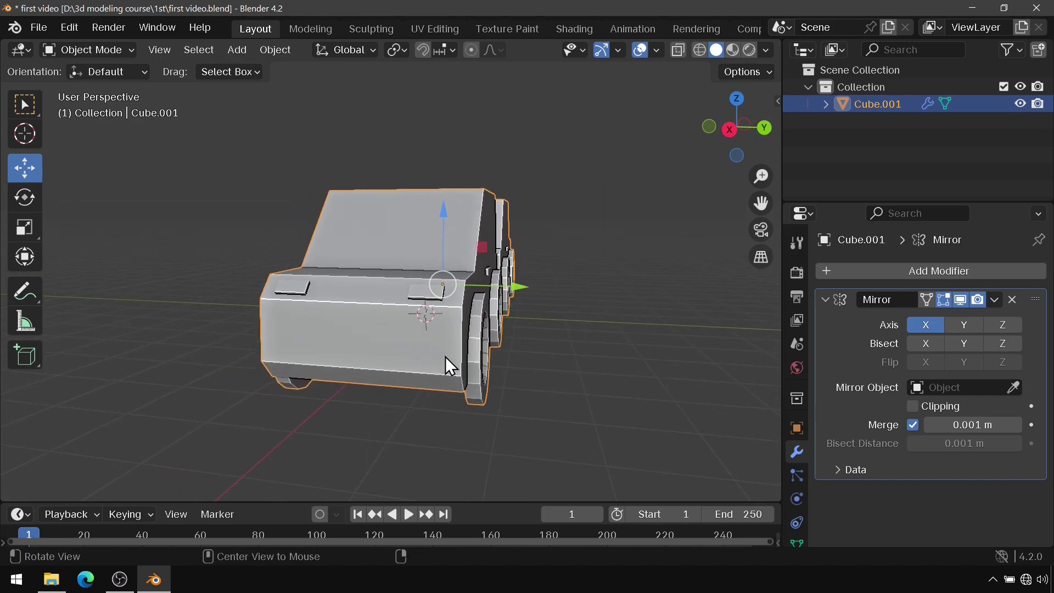
{"action": "middle_click_drag", "start_coordinate": [446, 357], "coordinate": [462, 358]}
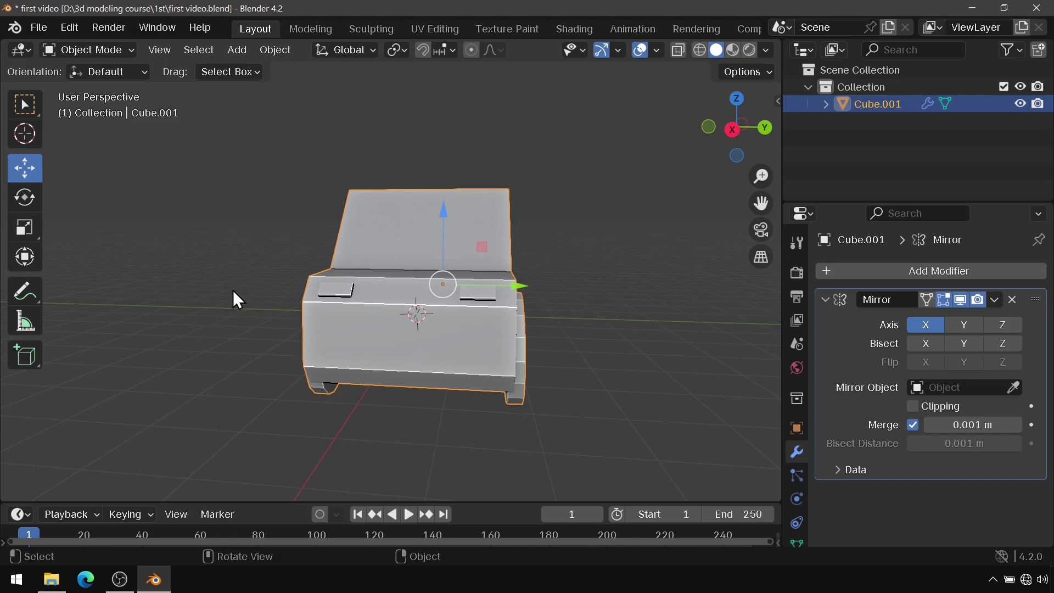
{"action": "middle_click_drag", "start_coordinate": [477, 303], "coordinate": [560, 345]}
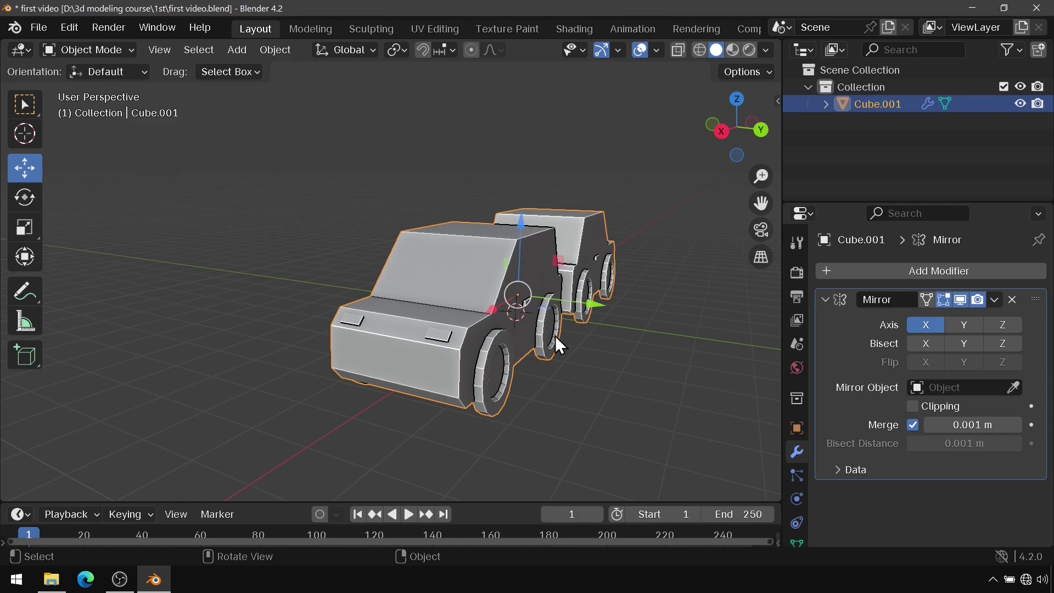
Turn off X mirroring and add an edge loop cut around the car in Edit Mode
{"action": "left_click", "coordinate": [916, 325]}
{"action": "key", "text": "Tab"}
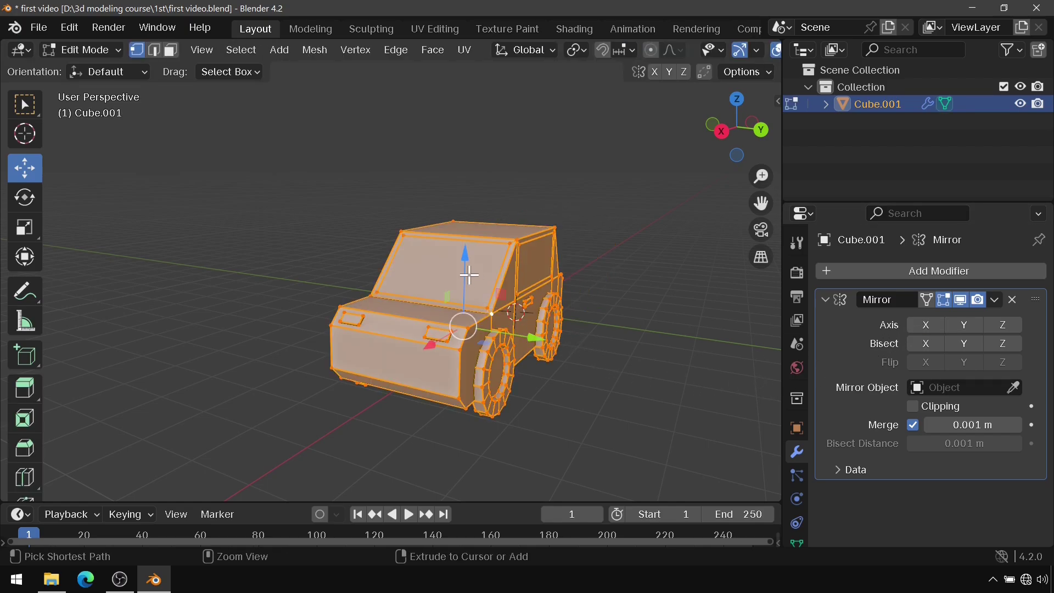
{"action": "key", "text": "ctrl+r"}
{"action": "left_click", "coordinate": [470, 272]}
{"action": "left_click", "coordinate": [722, 131]}
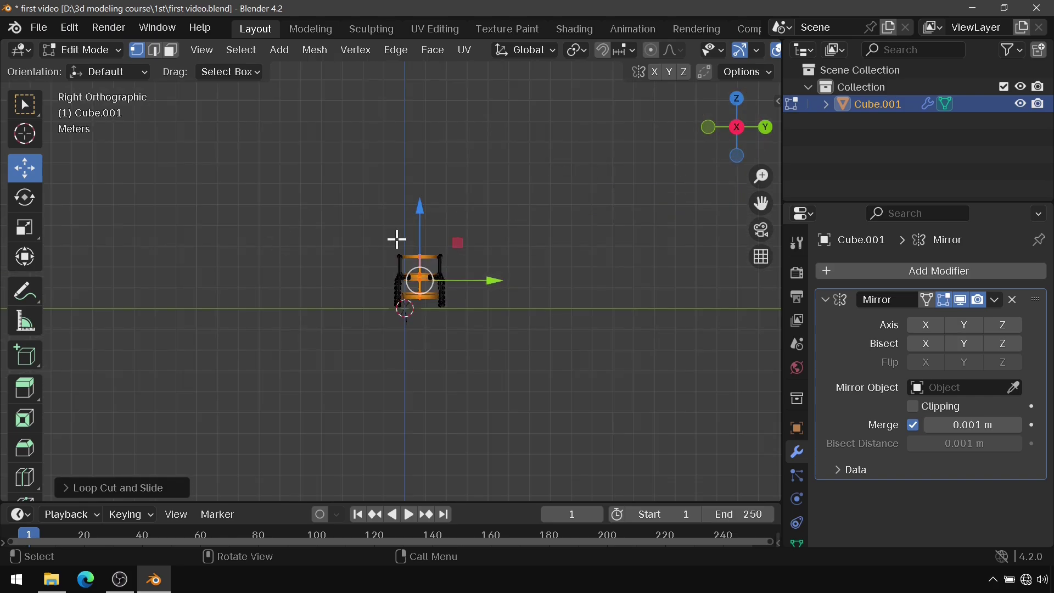
Delete the front half's vertices, then undo to restore them
{"action": "left_click_drag", "start_coordinate": [367, 219], "coordinate": [409, 330]}
{"action": "mouse_move", "coordinate": [409, 329]}
{"action": "middle_mouse_down"}
{"action": "mouse_move", "coordinate": [477, 253]}
{"action": "mouse_move", "coordinate": [454, 285]}
{"action": "mouse_move", "coordinate": [490, 271]}
{"action": "middle_mouse_up"}
{"action": "key", "text": "x"}
{"action": "left_click", "coordinate": [454, 283]}
{"action": "key", "text": "ctrl+z"}
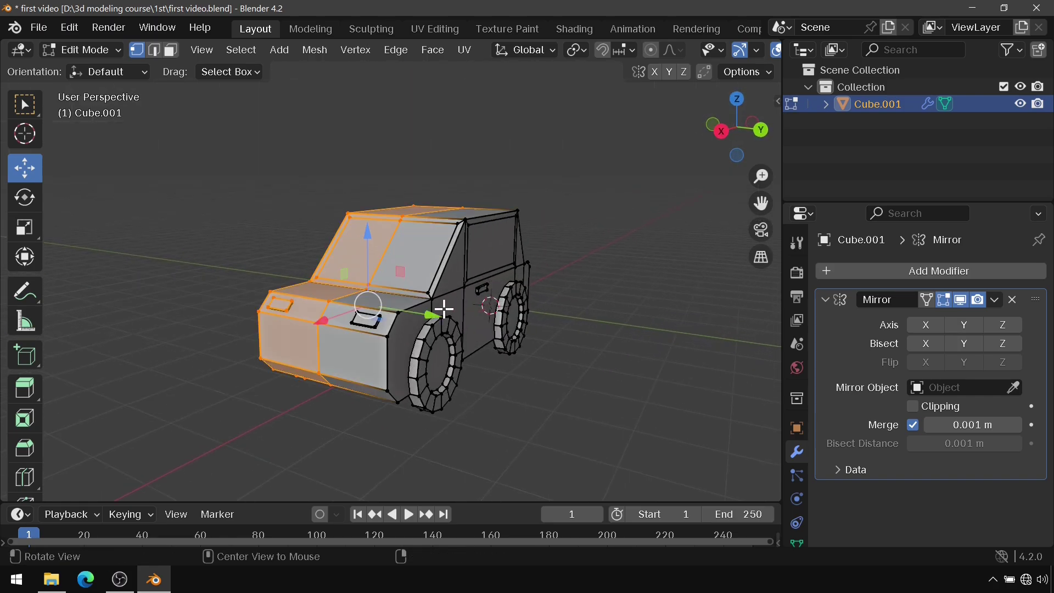
{"action": "left_click", "coordinate": [722, 132]}
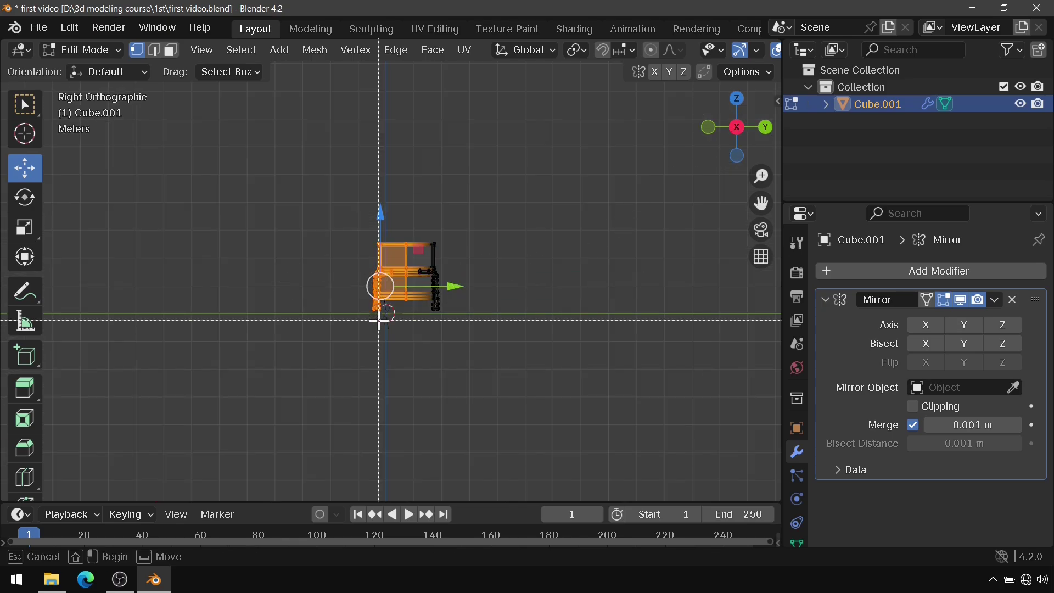
Delete the vertices of the car's left half and return to Object Mode
{"action": "right_click", "coordinate": [352, 173]}
{"action": "left_click", "coordinate": [401, 207]}
{"action": "left_click_drag", "start_coordinate": [354, 217], "coordinate": [382, 331]}
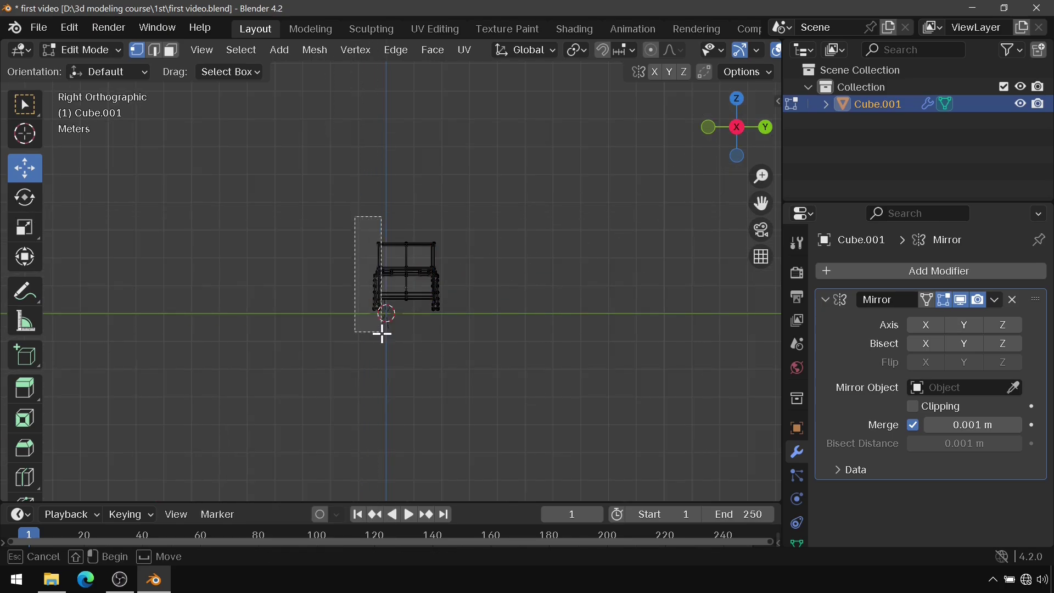
{"action": "middle_click_drag", "start_coordinate": [434, 279], "coordinate": [427, 247]}
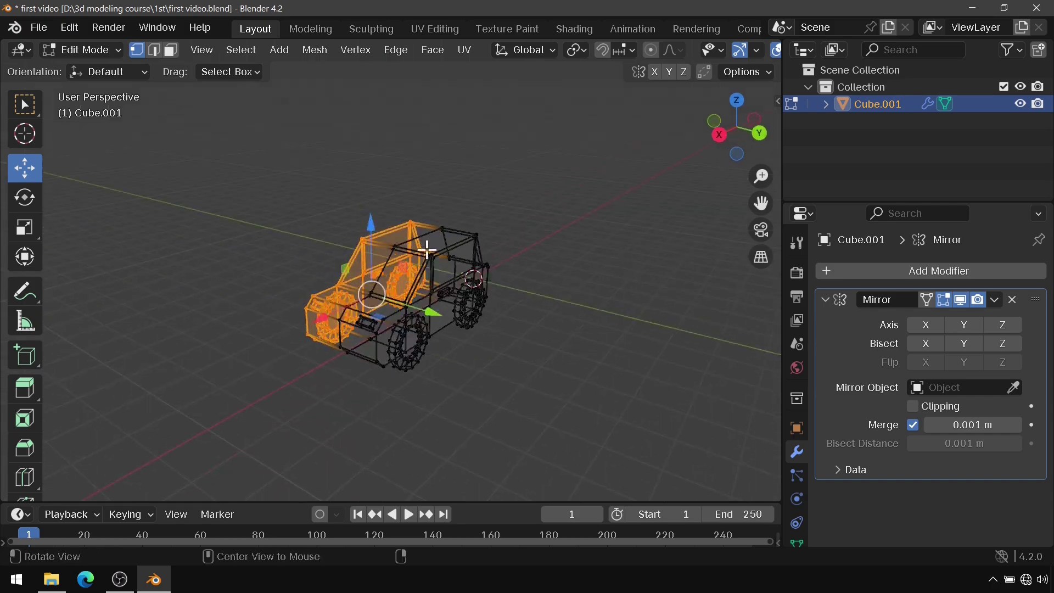
{"action": "key", "text": "x"}
{"action": "left_click", "coordinate": [427, 247]}
{"action": "key", "text": "Tab"}
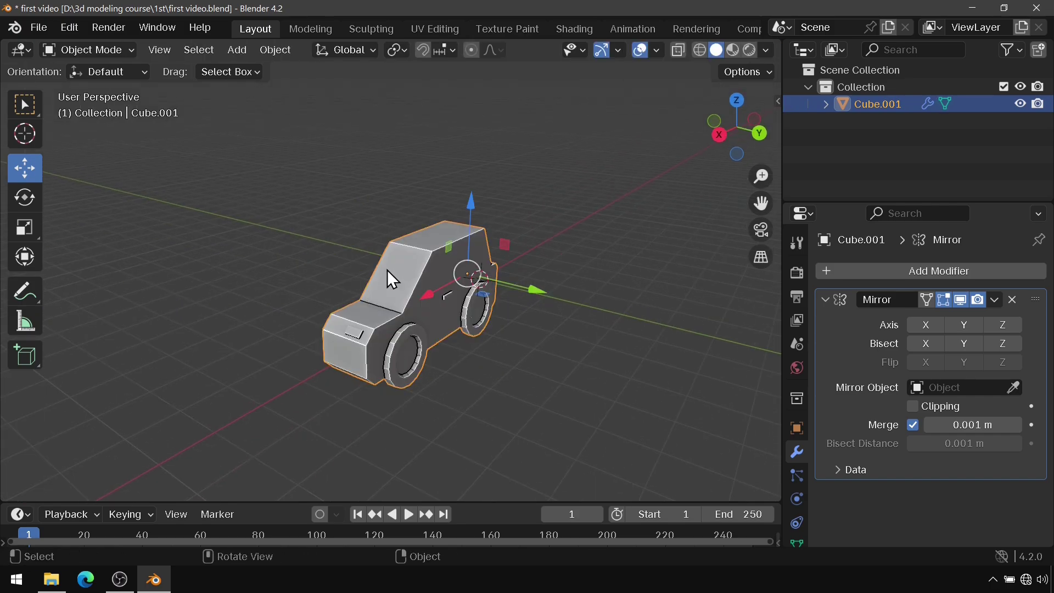
Switch the Mirror modifier to the Y axis with Clipping on, then zoom in on the two halves
{"action": "mouse_move", "coordinate": [388, 305]}
{"action": "middle_mouse_down"}
{"action": "mouse_move", "coordinate": [423, 281]}
{"action": "mouse_move", "coordinate": [479, 305]}
{"action": "mouse_move", "coordinate": [388, 314]}
{"action": "middle_mouse_up"}
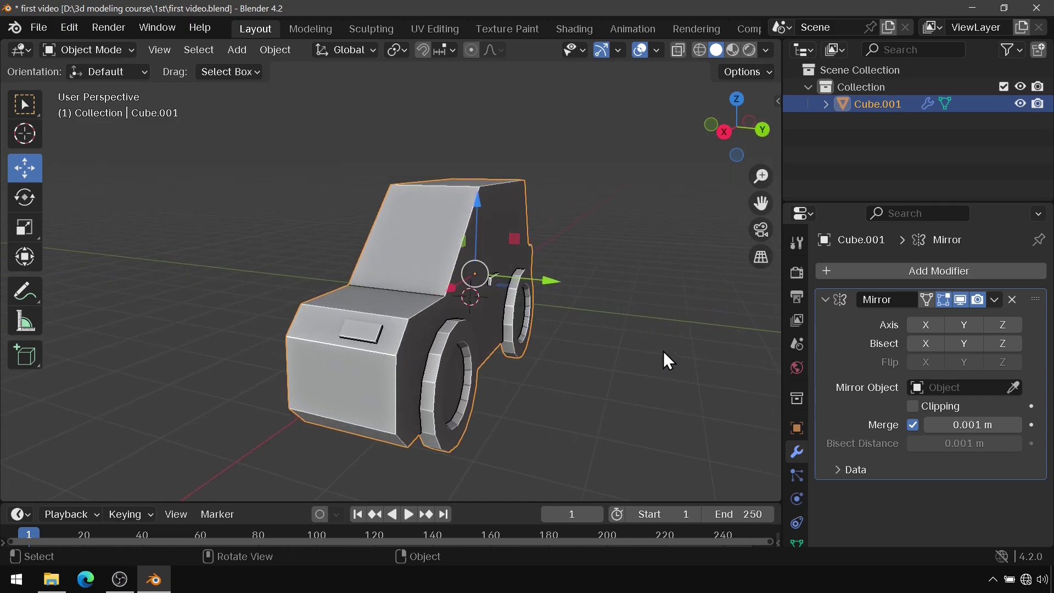
{"action": "left_click", "coordinate": [965, 325]}
{"action": "mouse_move", "coordinate": [745, 344]}
{"action": "middle_mouse_down"}
{"action": "mouse_move", "coordinate": [478, 348]}
{"action": "mouse_move", "coordinate": [273, 242]}
{"action": "middle_mouse_up"}
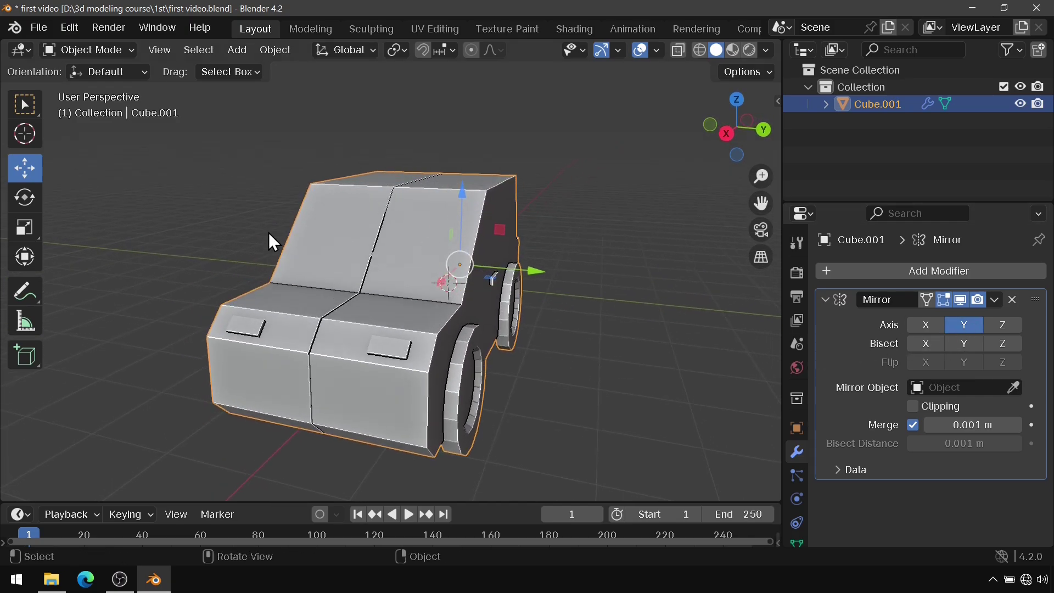
{"action": "scroll", "coordinate": [326, 291], "scroll_direction": "up", "scroll_amount": 1}
{"action": "scroll", "coordinate": [353, 280], "scroll_direction": "up", "scroll_amount": 1}
{"action": "scroll", "coordinate": [430, 151], "scroll_direction": "up", "scroll_amount": 3}
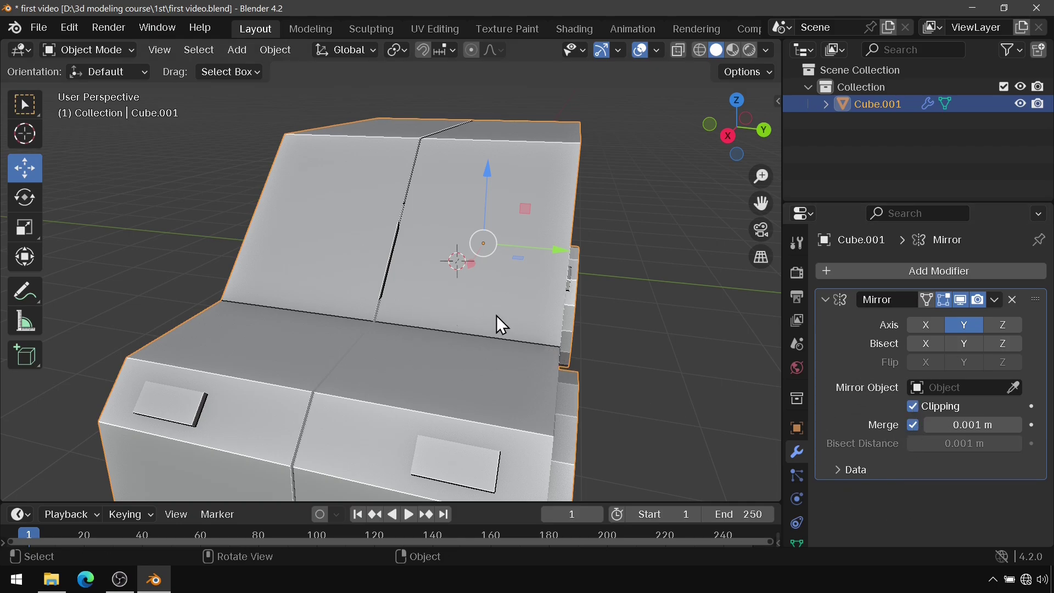
Select the whole car mesh in Edit Mode, slide it along Y, undo the move, and return to Object Mode
{"action": "key", "text": "Tab"}
{"action": "key", "text": "a"}
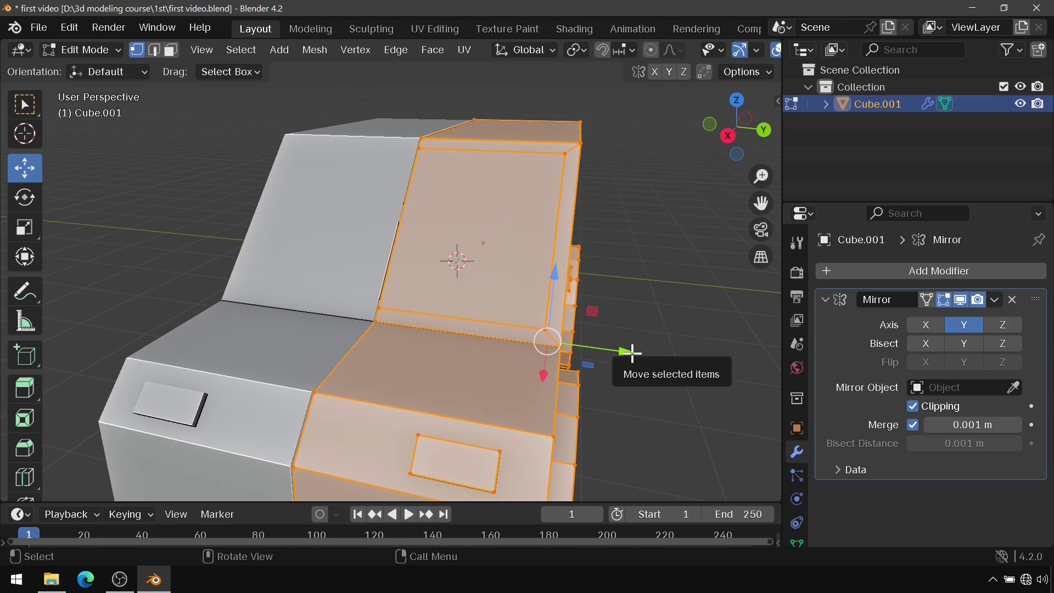
{"action": "left_click_drag", "start_coordinate": [632, 353], "coordinate": [619, 353]}
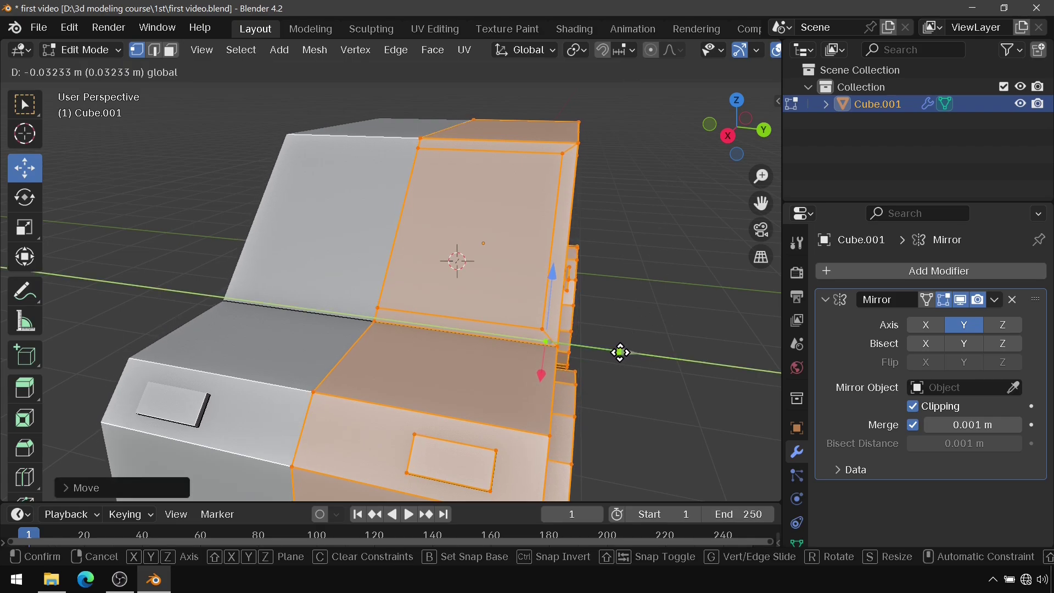
{"action": "key", "text": "ctrl+z"}
{"action": "key", "text": "ctrl+z"}
{"action": "key", "text": "ctrl+z"}
{"action": "scroll", "coordinate": [620, 236], "scroll_direction": "down", "scroll_amount": 3, "text": "ctrl"}
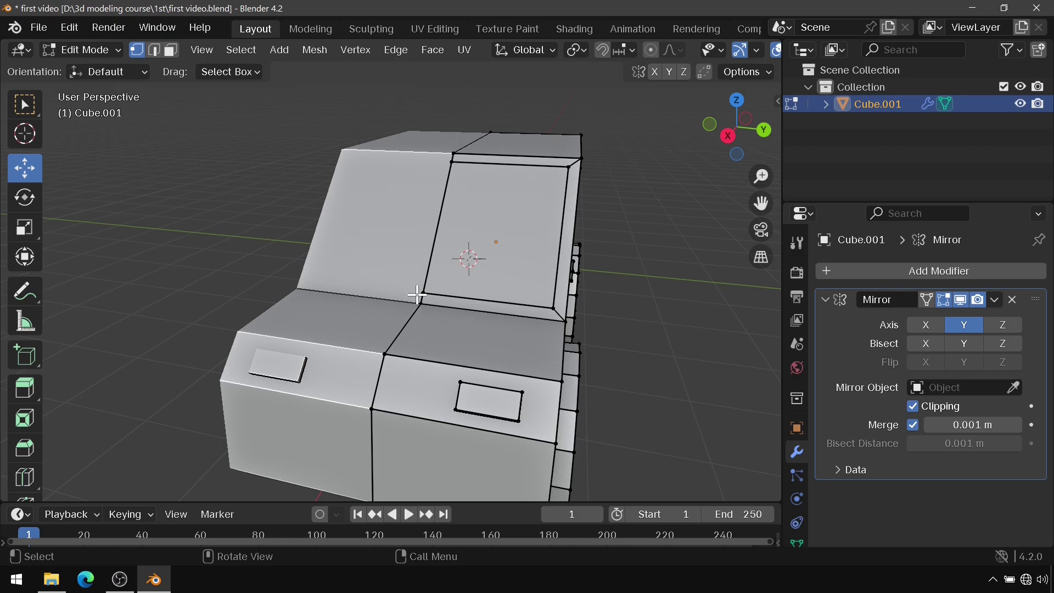
{"action": "middle_click_drag", "start_coordinate": [377, 316], "coordinate": [508, 219], "text": "ctrl"}
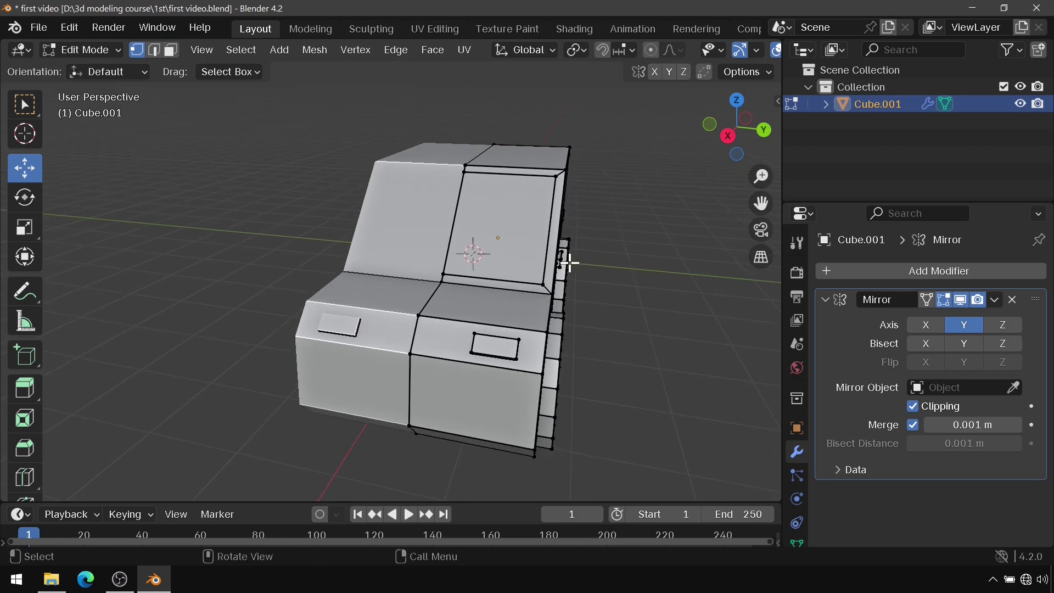
{"action": "key", "text": "Tab"}
{"action": "middle_click_drag", "start_coordinate": [439, 219], "coordinate": [503, 245]}
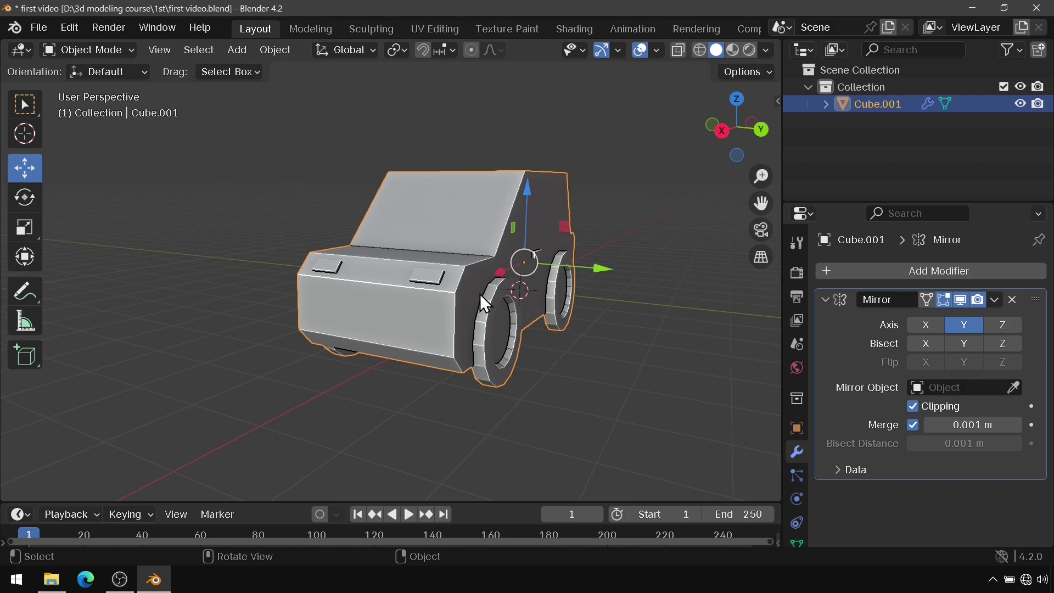
In Edit Mode, extrude the wheel hub face outward
{"action": "mouse_move", "coordinate": [483, 302]}
{"action": "middle_mouse_down"}
{"action": "mouse_move", "coordinate": [541, 313]}
{"action": "mouse_move", "coordinate": [473, 321]}
{"action": "mouse_move", "coordinate": [571, 323]}
{"action": "mouse_move", "coordinate": [501, 322]}
{"action": "middle_mouse_up"}
{"action": "key", "text": "Tab"}
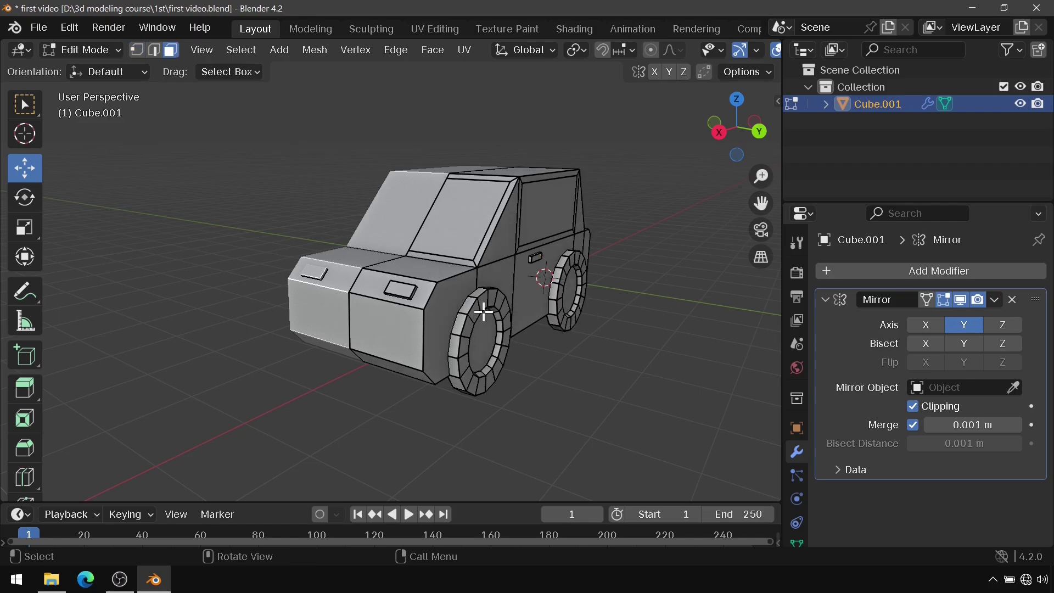
{"action": "left_click", "coordinate": [484, 304]}
{"action": "key", "text": "e"}
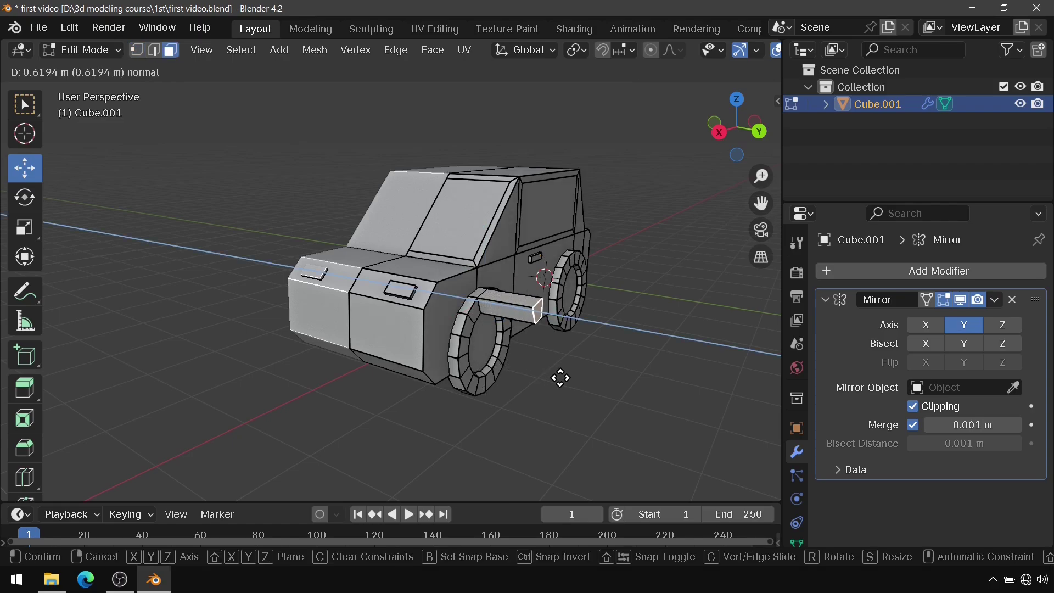
{"action": "left_click", "coordinate": [560, 378]}
{"action": "mouse_move", "coordinate": [561, 378]}
{"action": "middle_mouse_down"}
{"action": "mouse_move", "coordinate": [546, 341]}
{"action": "mouse_move", "coordinate": [582, 317]}
{"action": "middle_mouse_up"}
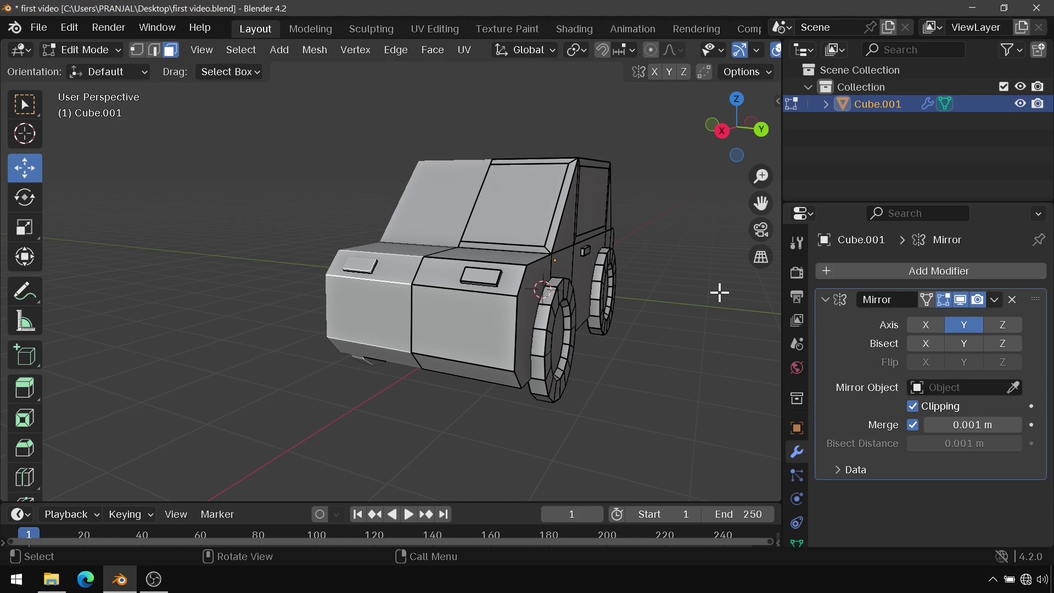
Select and deselect the right windshield face, then open the Mirror modifier's extra options
{"action": "mouse_move", "coordinate": [638, 263]}
{"action": "middle_mouse_down"}
{"action": "mouse_move", "coordinate": [626, 275]}
{"action": "mouse_move", "coordinate": [520, 172]}
{"action": "middle_mouse_up"}
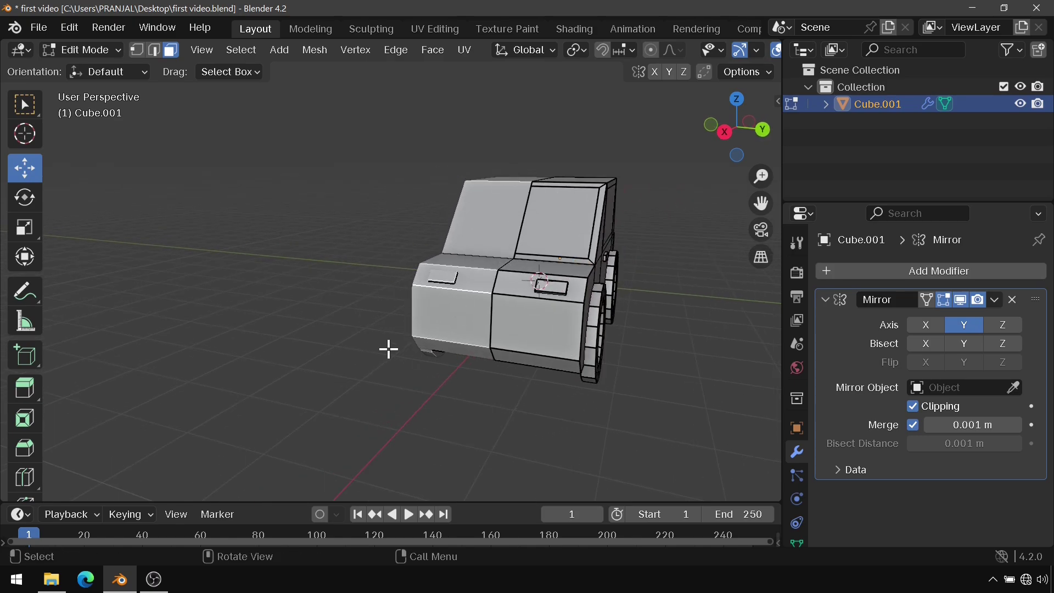
{"action": "left_click", "coordinate": [581, 225]}
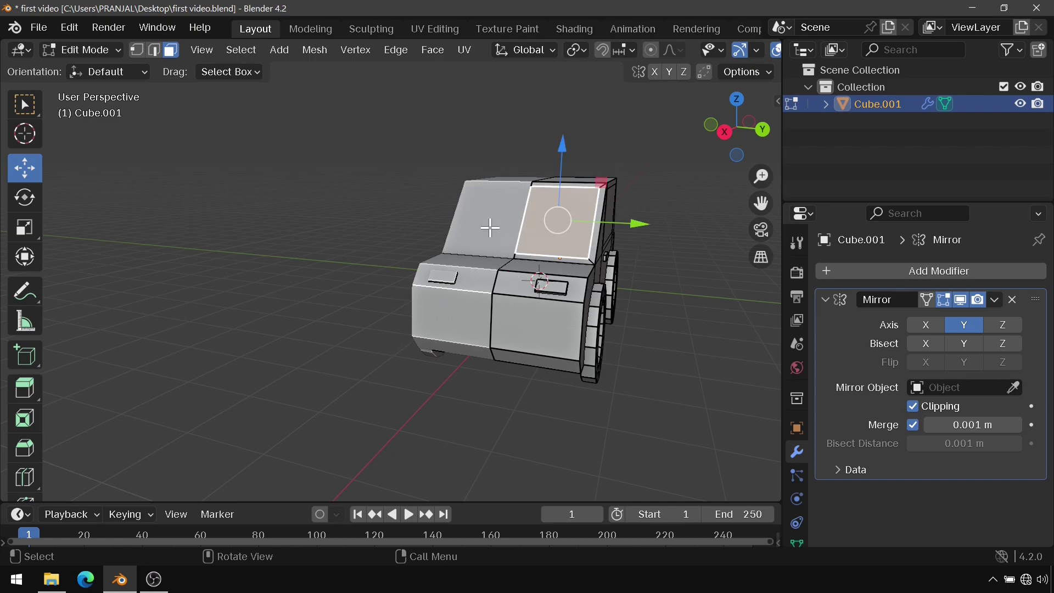
{"action": "key", "text": "alt+a"}
{"action": "middle_click_drag", "start_coordinate": [466, 340], "coordinate": [531, 341]}
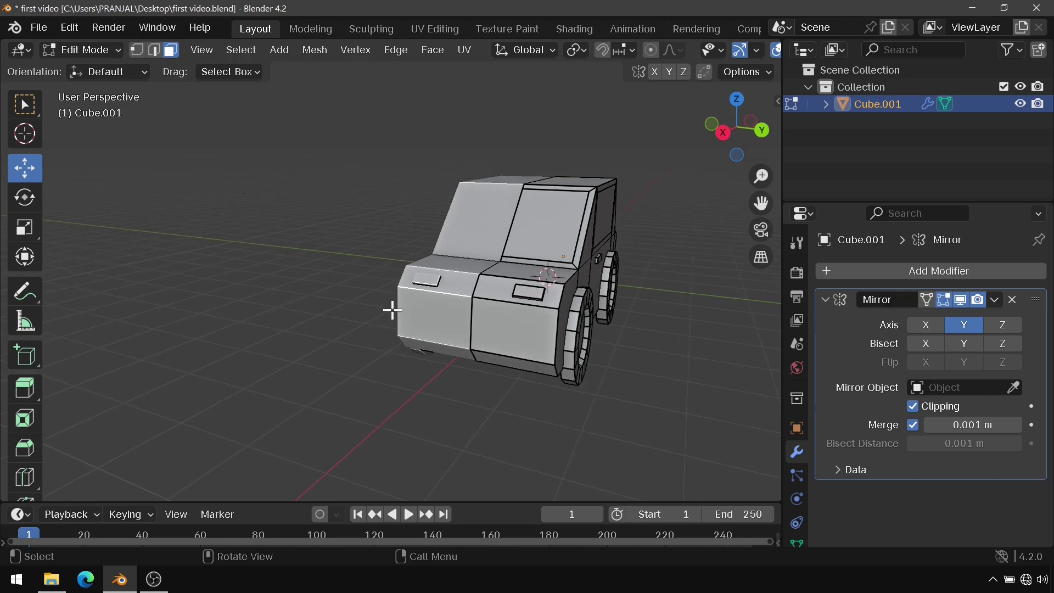
{"action": "left_click", "coordinate": [996, 300]}
Back in Object Mode, apply the Mirror modifier to Cube.001's mesh
{"action": "left_click", "coordinate": [111, 54]}
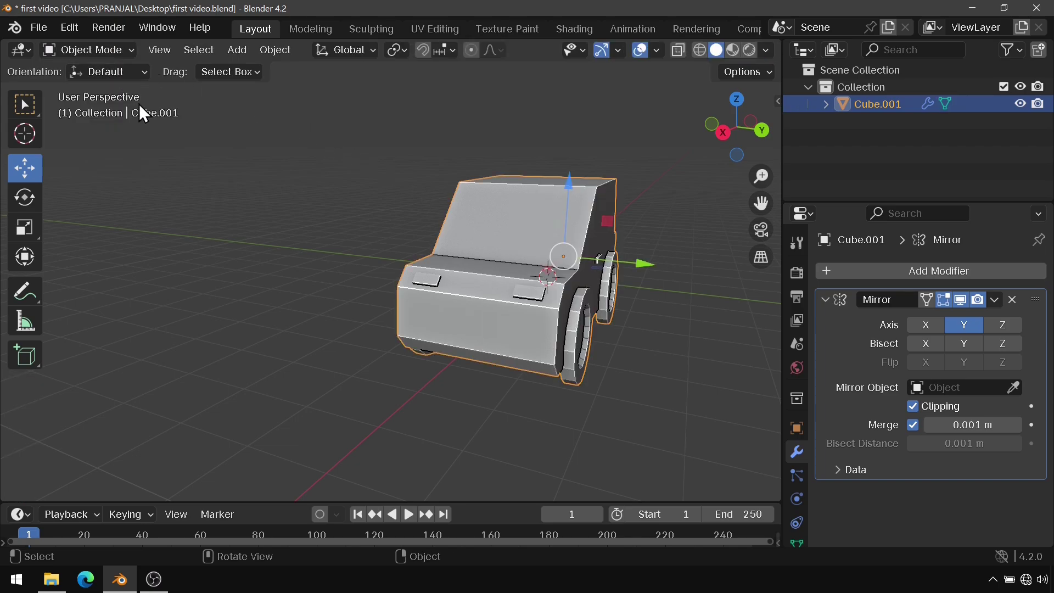
{"action": "left_click", "coordinate": [995, 298]}
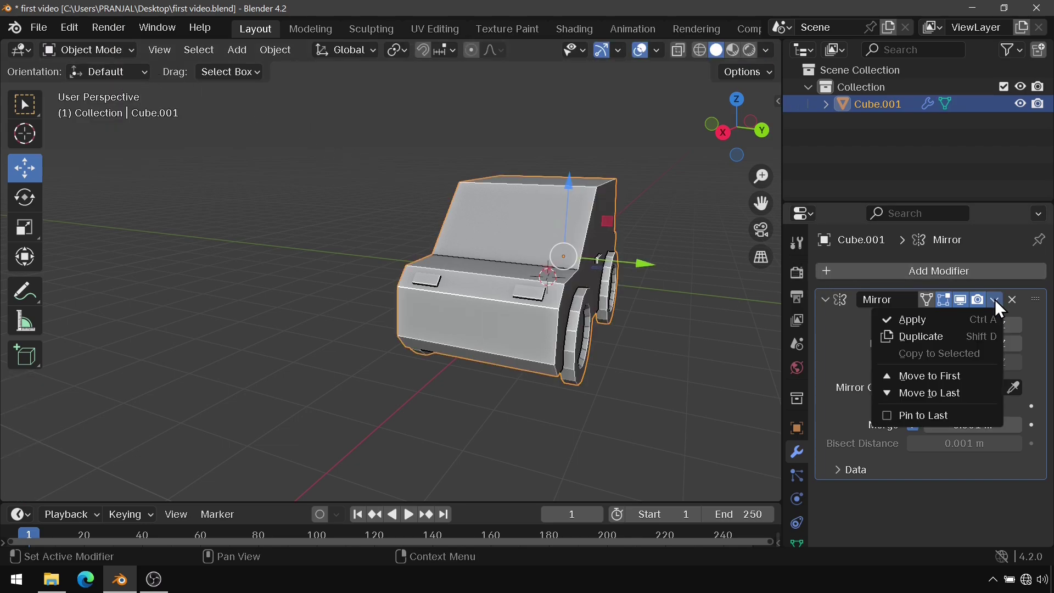
{"action": "left_click", "coordinate": [964, 324]}
In Edit Mode, try selecting the left and right windshield faces
{"action": "left_click", "coordinate": [123, 53]}
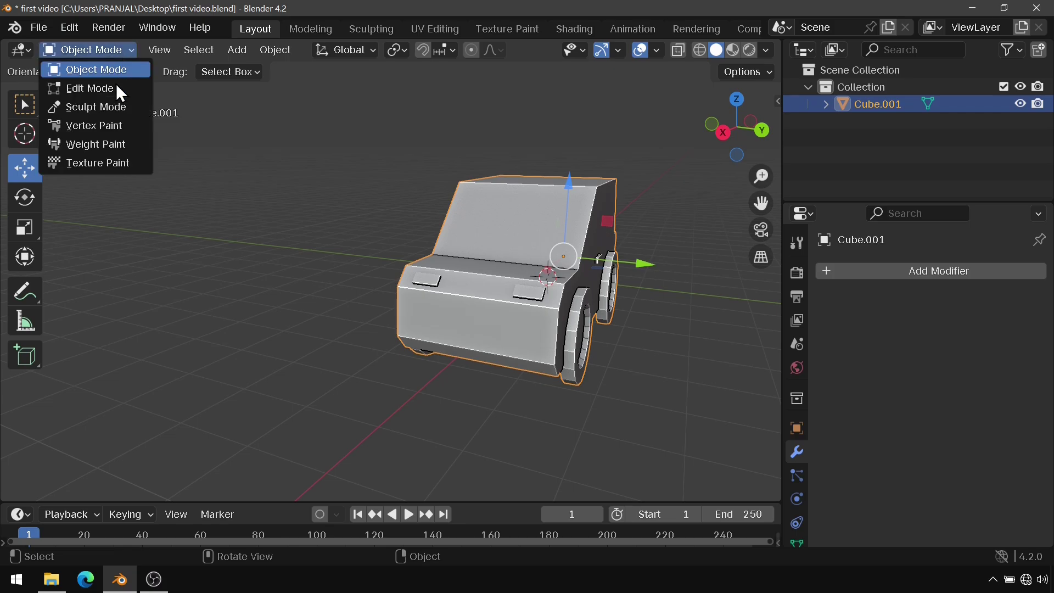
{"action": "left_click", "coordinate": [90, 88]}
{"action": "left_click", "coordinate": [477, 217]}
{"action": "left_click", "coordinate": [543, 227]}
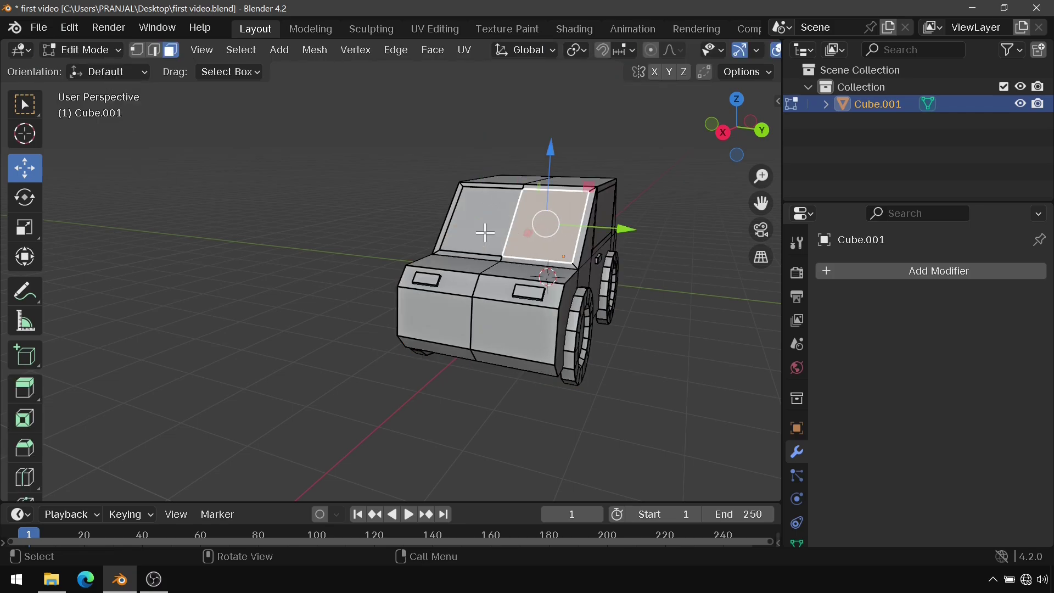
{"action": "left_click", "coordinate": [485, 232]}
{"action": "left_click", "coordinate": [544, 231]}
{"action": "left_click", "coordinate": [480, 231]}
Extrude the side face beside the windshield outward
{"action": "mouse_move", "coordinate": [379, 299]}
{"action": "middle_mouse_down"}
{"action": "mouse_move", "coordinate": [560, 284]}
{"action": "mouse_move", "coordinate": [545, 294]}
{"action": "mouse_move", "coordinate": [532, 240]}
{"action": "middle_mouse_up"}
{"action": "left_click", "coordinate": [546, 247]}
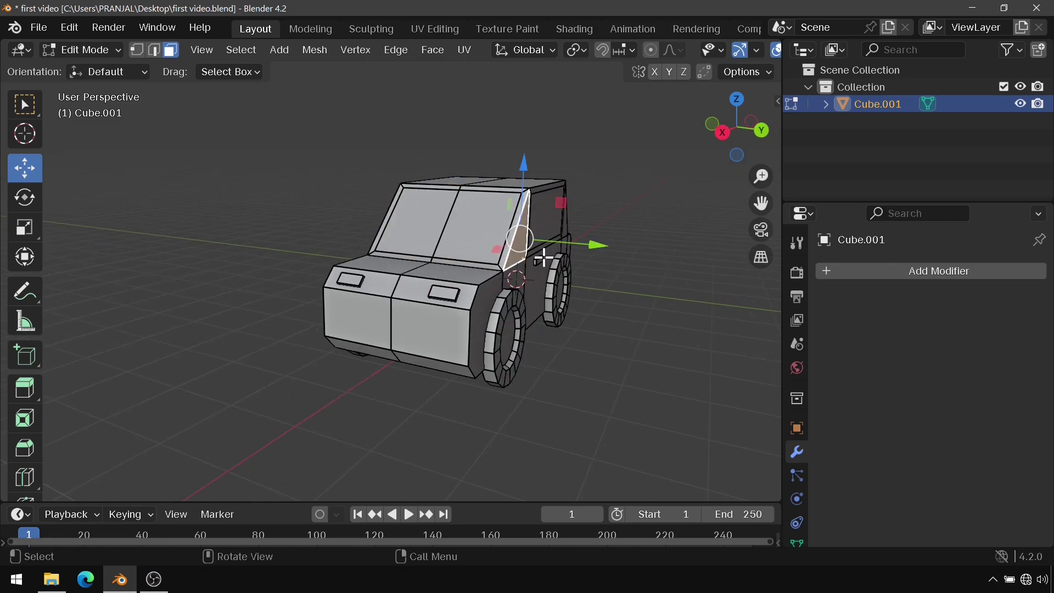
{"action": "key", "text": "e"}
{"action": "left_click", "coordinate": [588, 271]}
{"action": "middle_click_drag", "start_coordinate": [336, 254], "coordinate": [412, 240]}
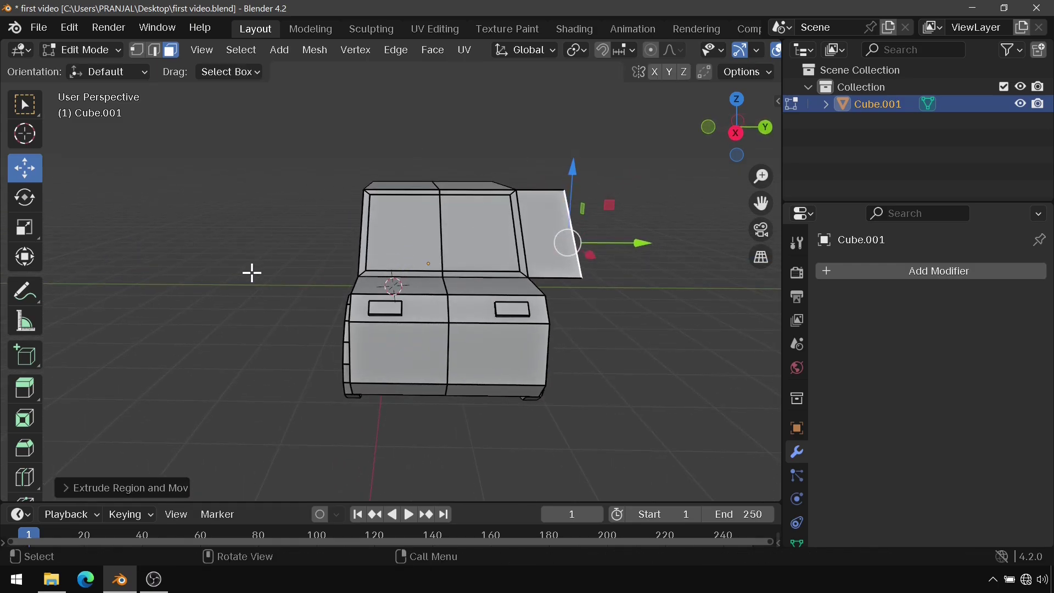
{"action": "mouse_move", "coordinate": [252, 273]}
{"action": "middle_mouse_down"}
{"action": "mouse_move", "coordinate": [376, 242]}
{"action": "mouse_move", "coordinate": [365, 206]}
{"action": "middle_mouse_up"}
Orbit to a near-front view and return to Object Mode showing the symmetrical car
{"action": "middle_click_drag", "start_coordinate": [482, 287], "coordinate": [703, 286], "text": "alt"}
{"action": "key", "text": "Tab"}
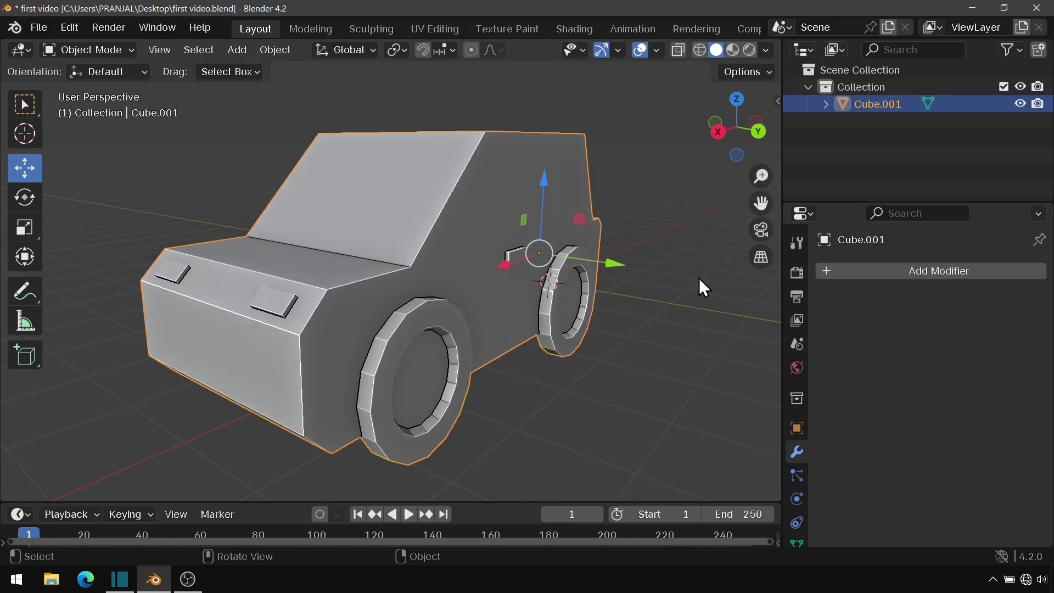